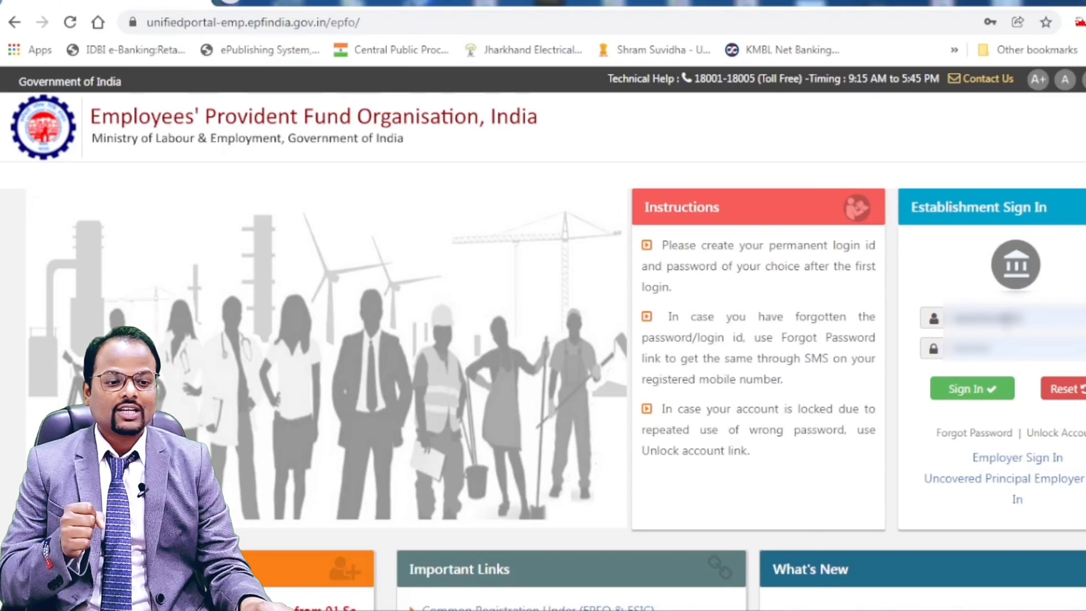
Sign in to the establishment account and go to ECR Upload under ECR/Return Filing.
left_click(965, 389)
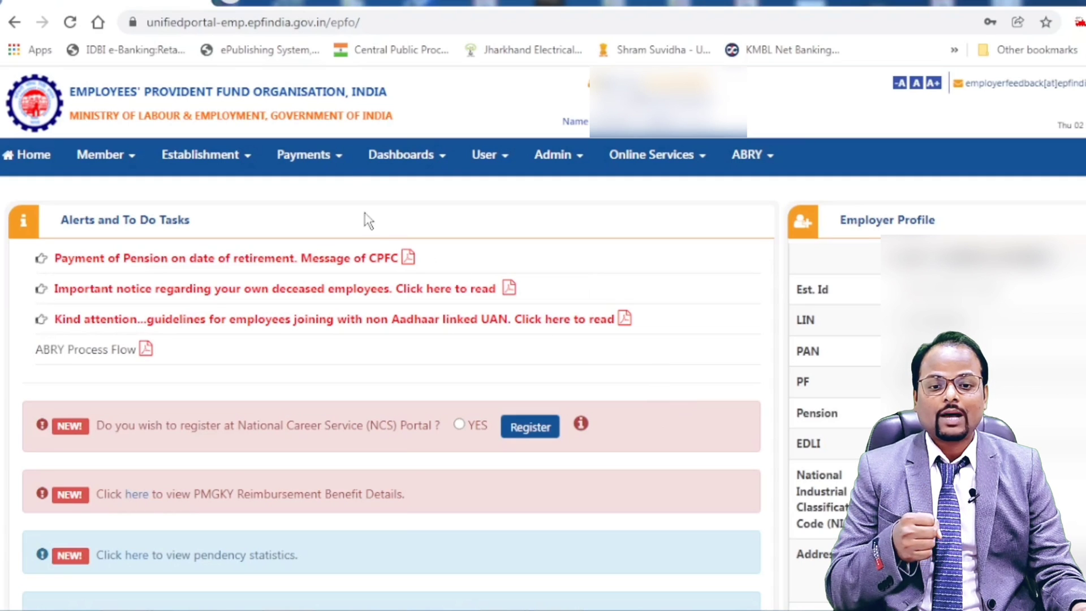
left_click(342, 162)
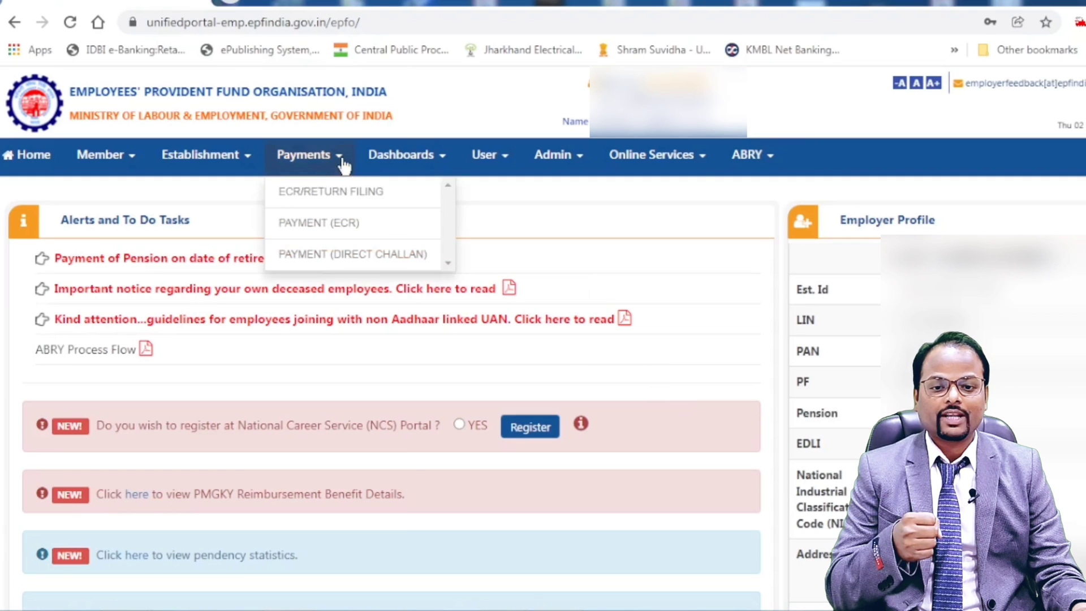
left_click(343, 196)
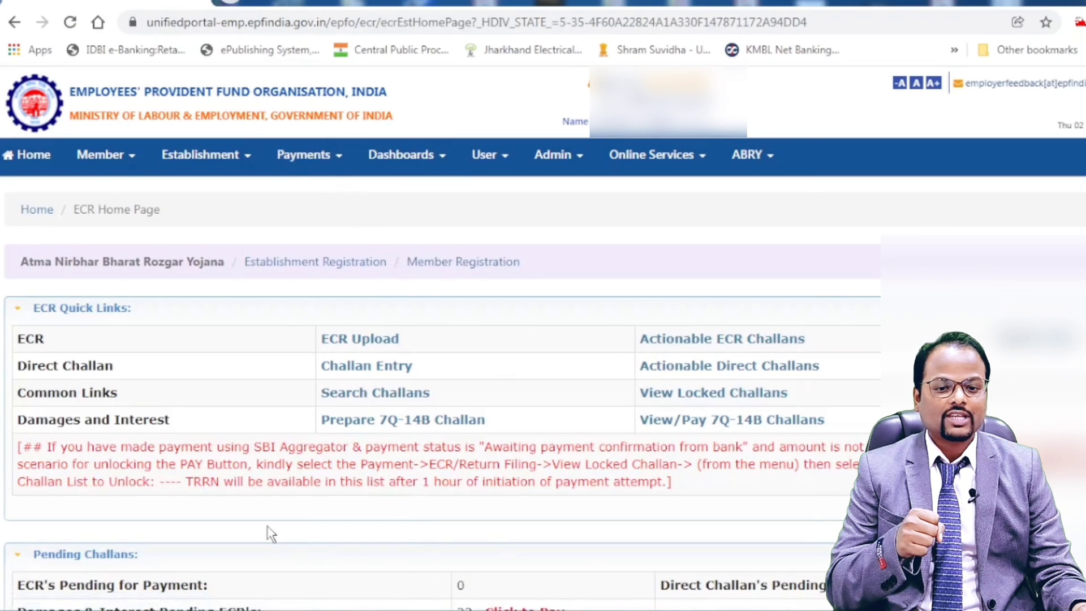
left_click(377, 343)
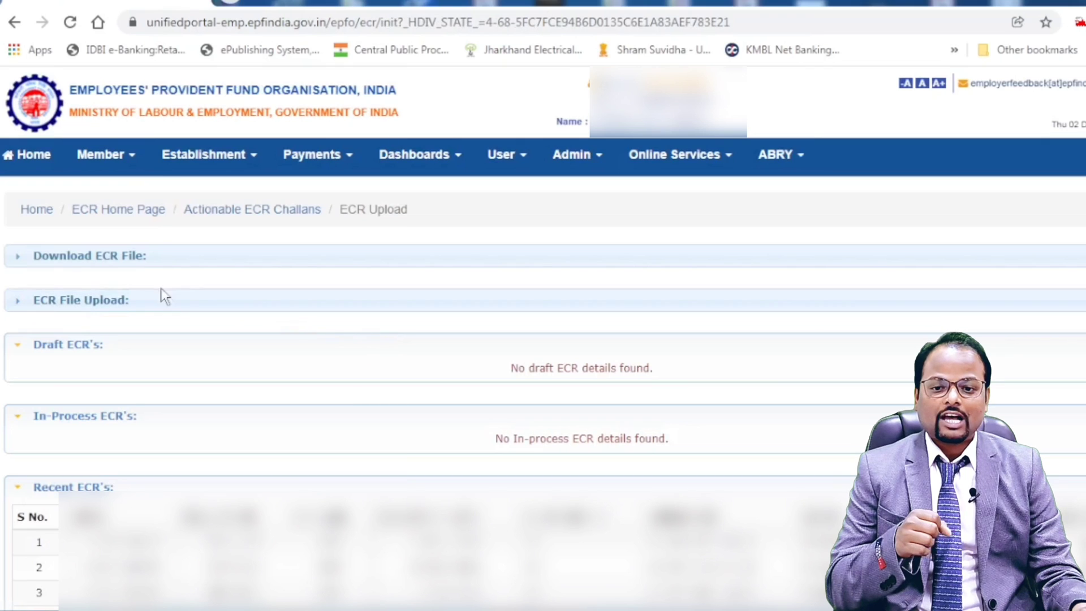
Download the ECR file for wage month November 2021 with file type ECR.
left_click(67, 262)
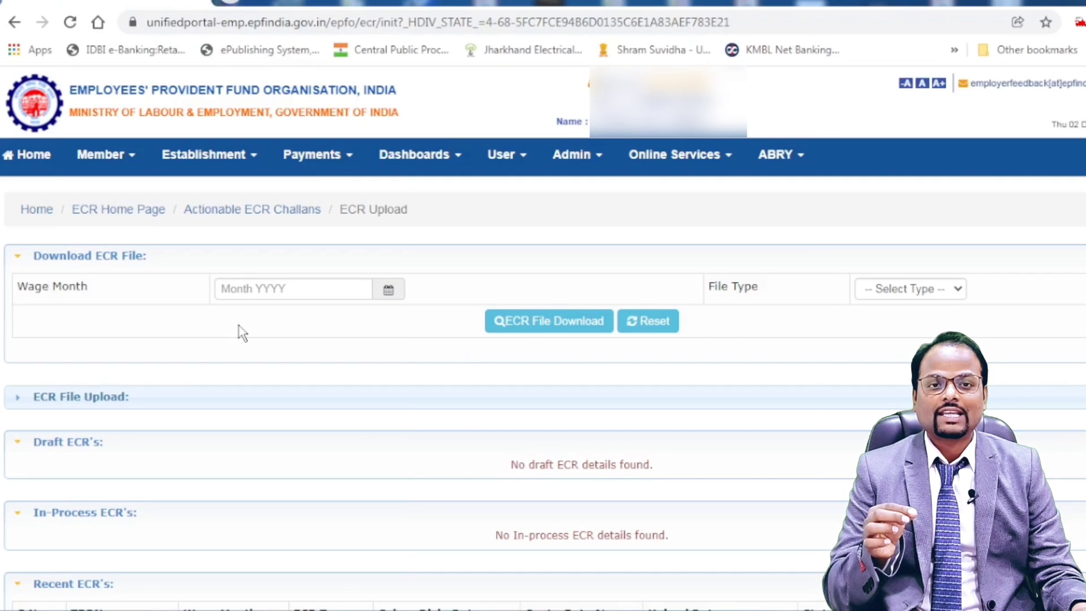
left_click(233, 290)
left_click(265, 314)
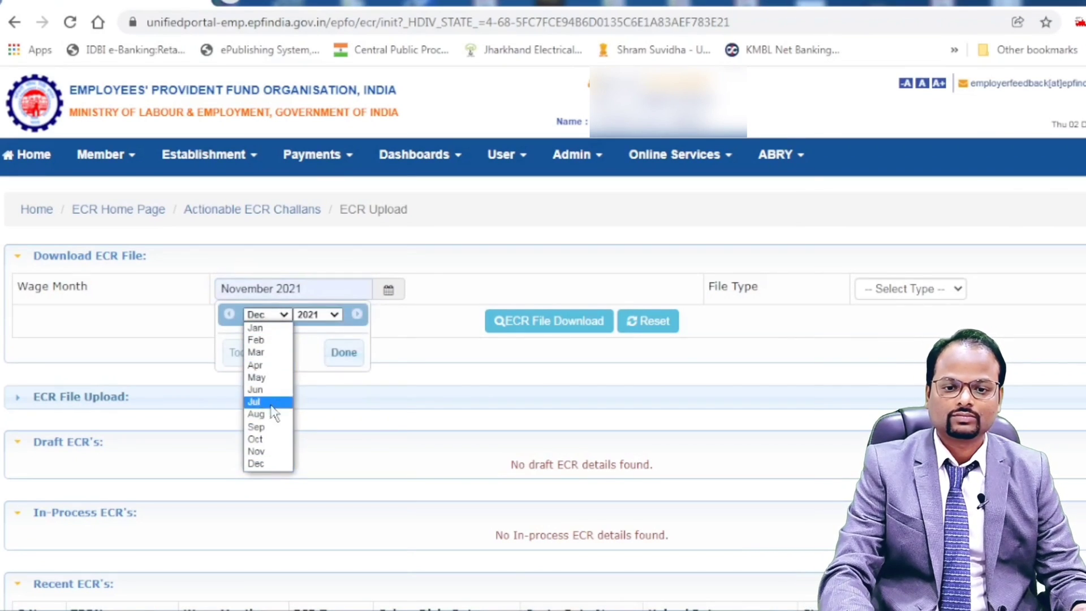
left_click(256, 451)
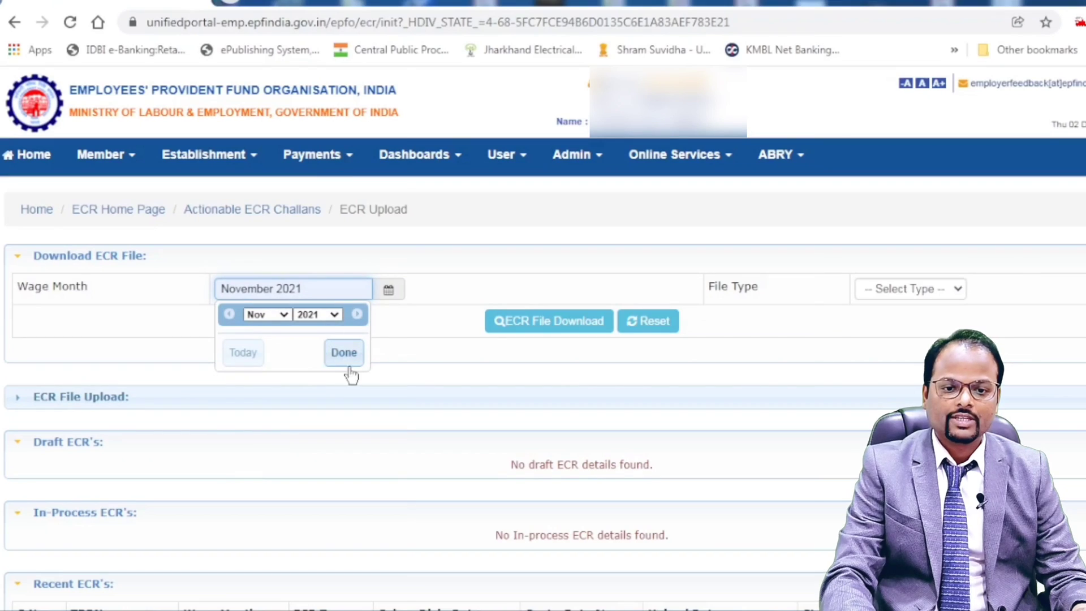
left_click(344, 355)
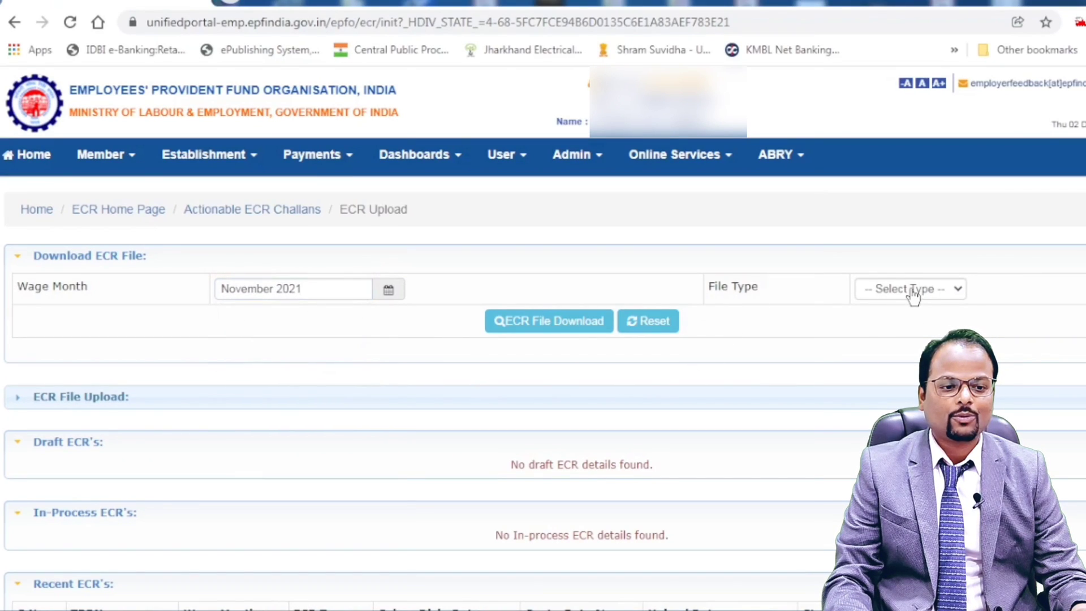
left_click(912, 289)
left_click(878, 323)
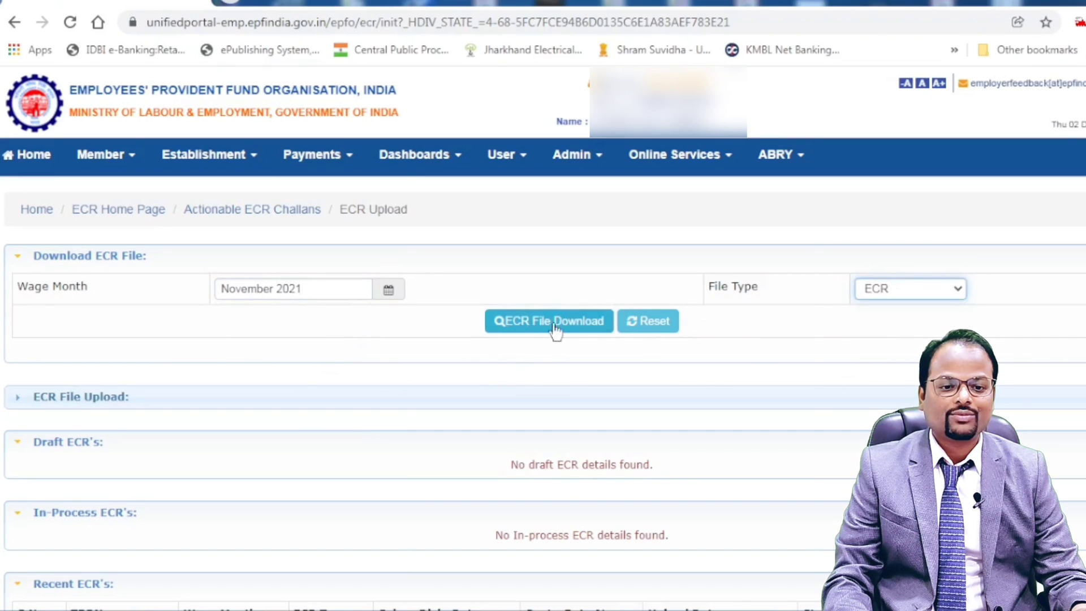
left_click(550, 328)
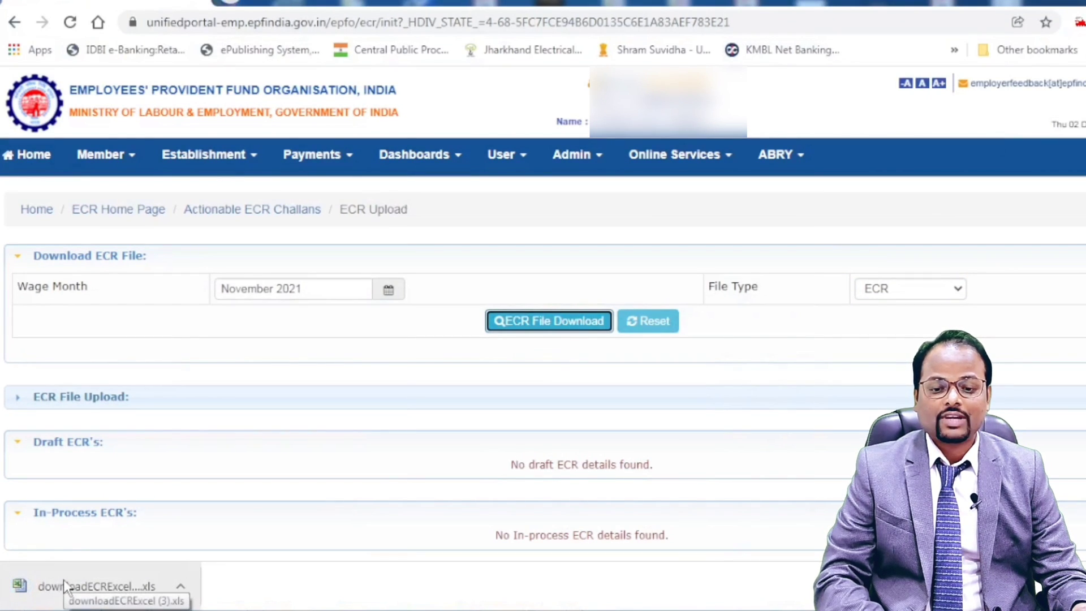
Open the downloaded ECR workbook in Excel and review its wage and contribution columns.
left_click(128, 593)
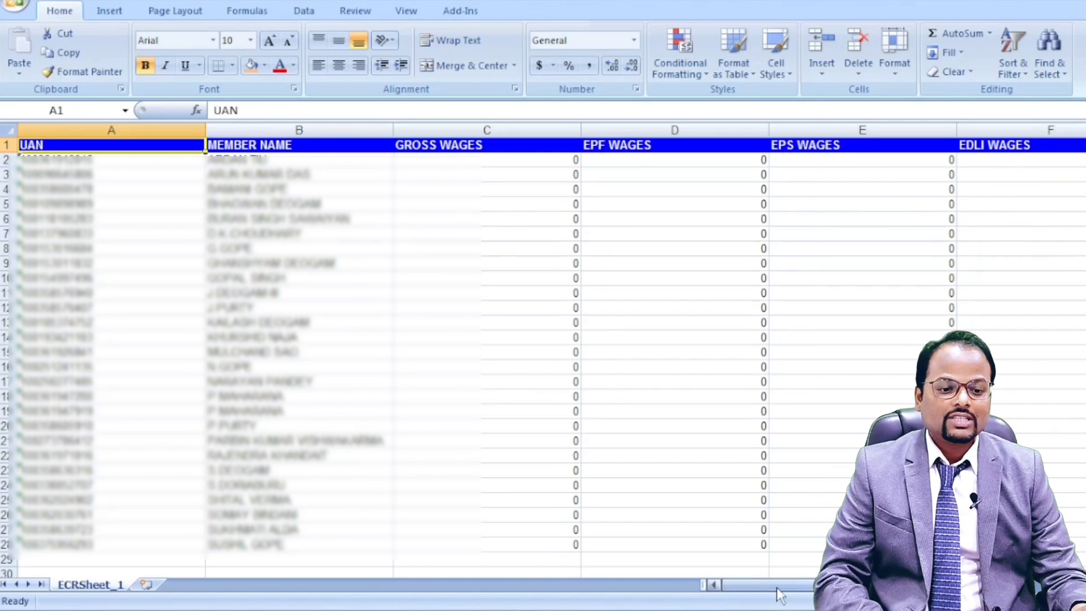
left_click_drag(730, 584, 753, 584)
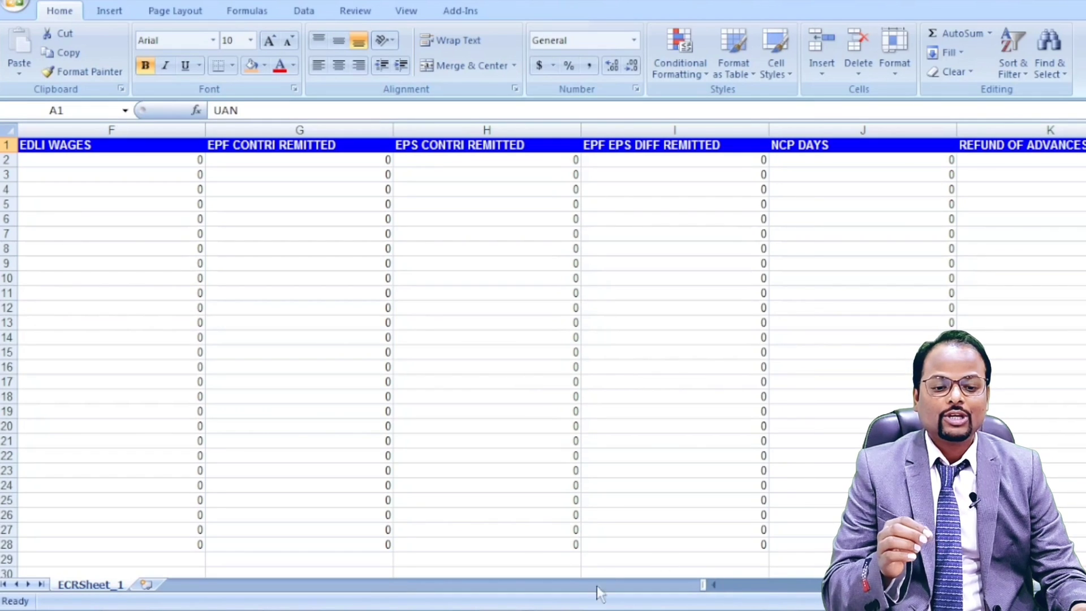
Switch to the Salary Sheet workbook and review its allowance, Provident Fund and other deduction columns.
mouse_move(601, 596)
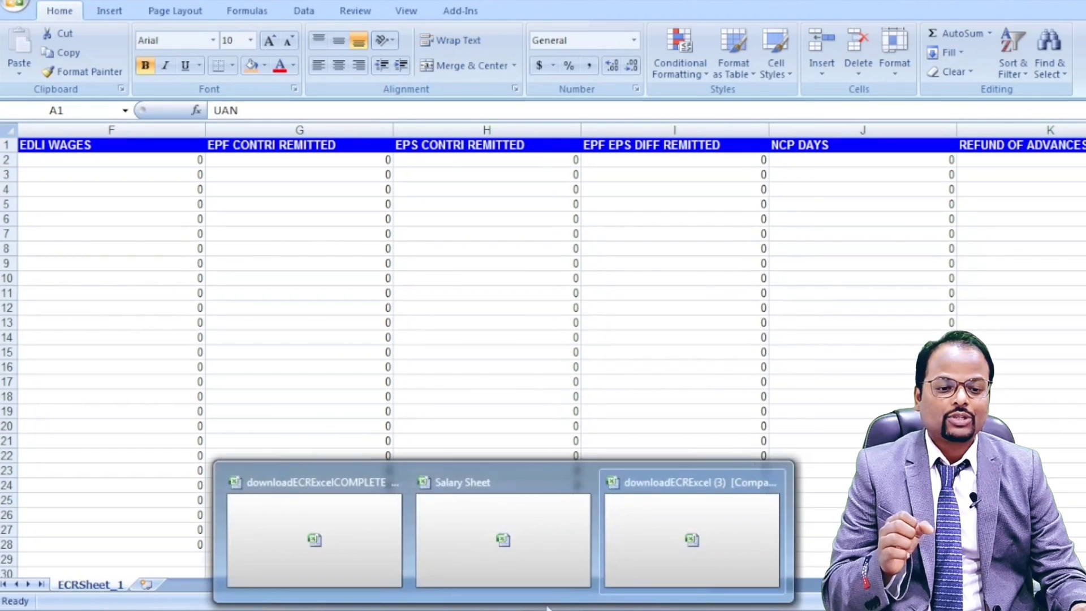
left_click(495, 525)
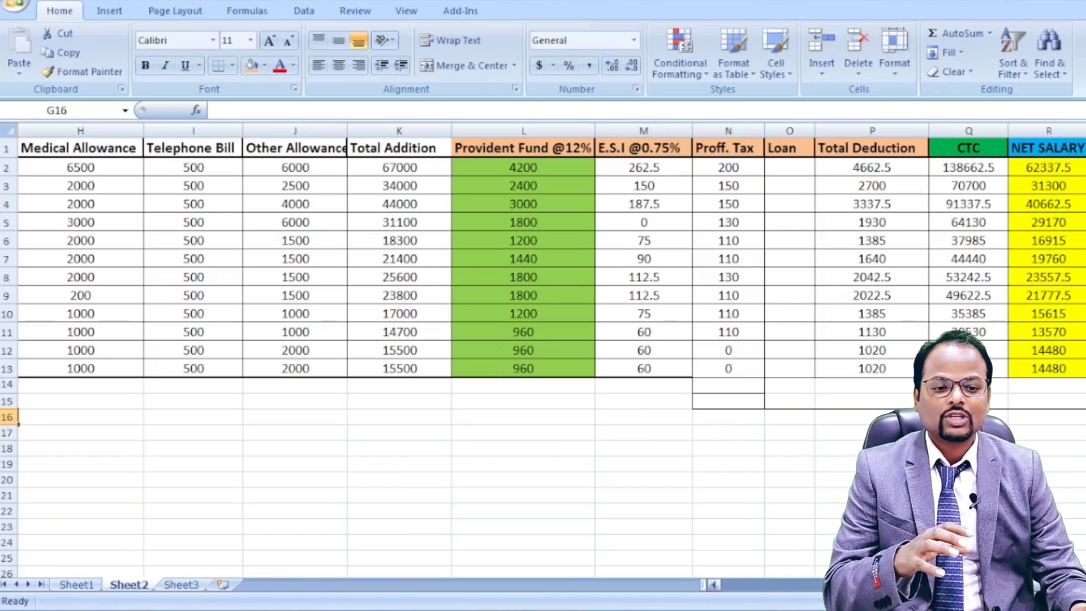
scroll(552, 350, "left", 4)
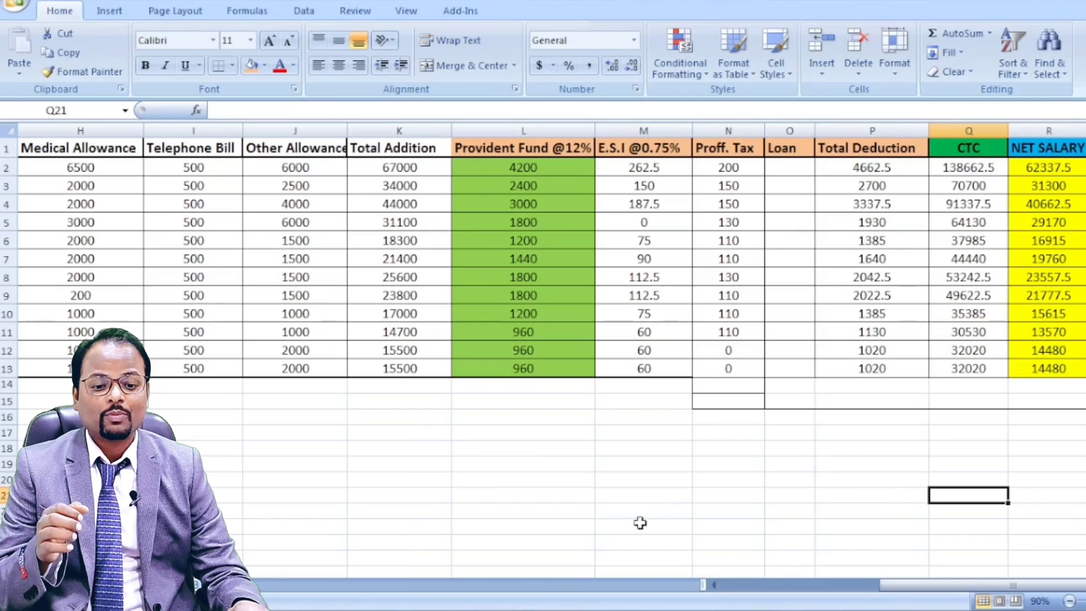
Switch to the downloadECRExcelCOMPLETE workbook and review its filled-in wage and contribution columns.
left_click(505, 610)
left_click(330, 538)
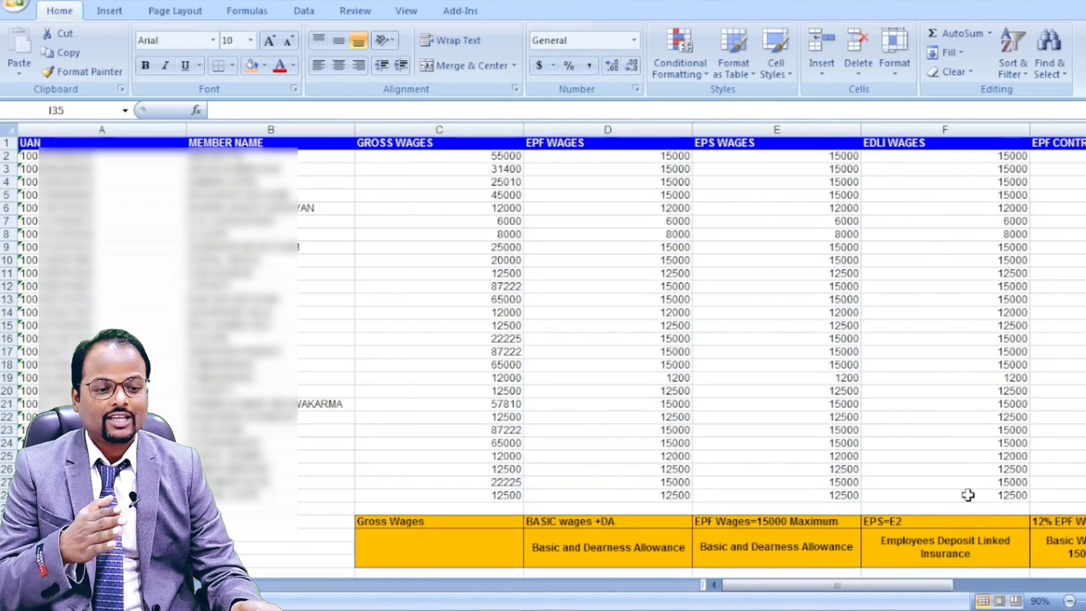
scroll(739, 170, "right", 2)
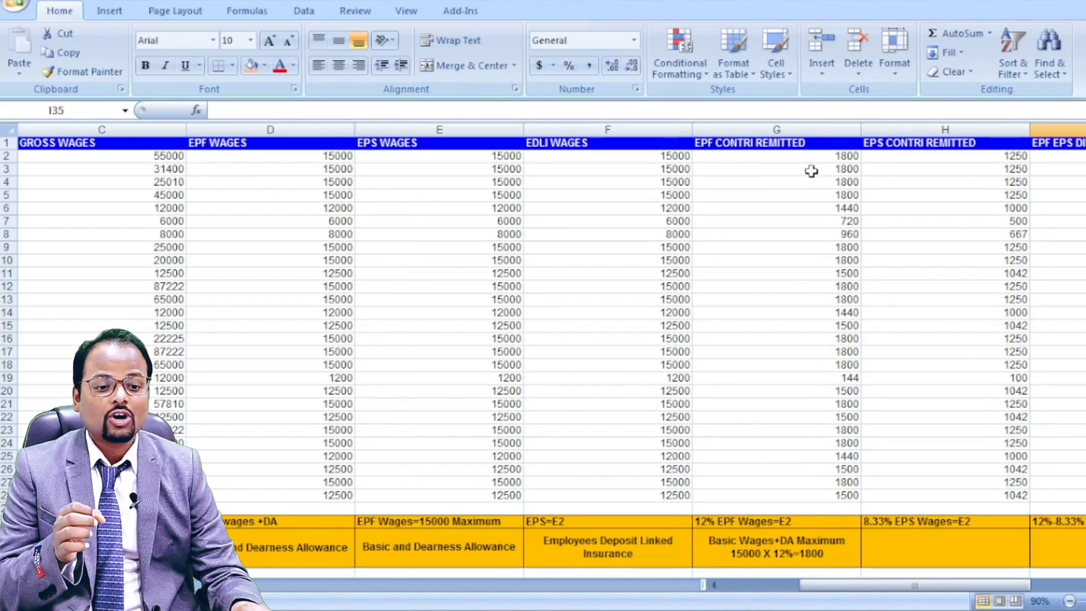
Inspect the formulas behind the first employee's EPF and EPS contributions, comparing the EPS wages with the EPS contribution column.
left_click(820, 572)
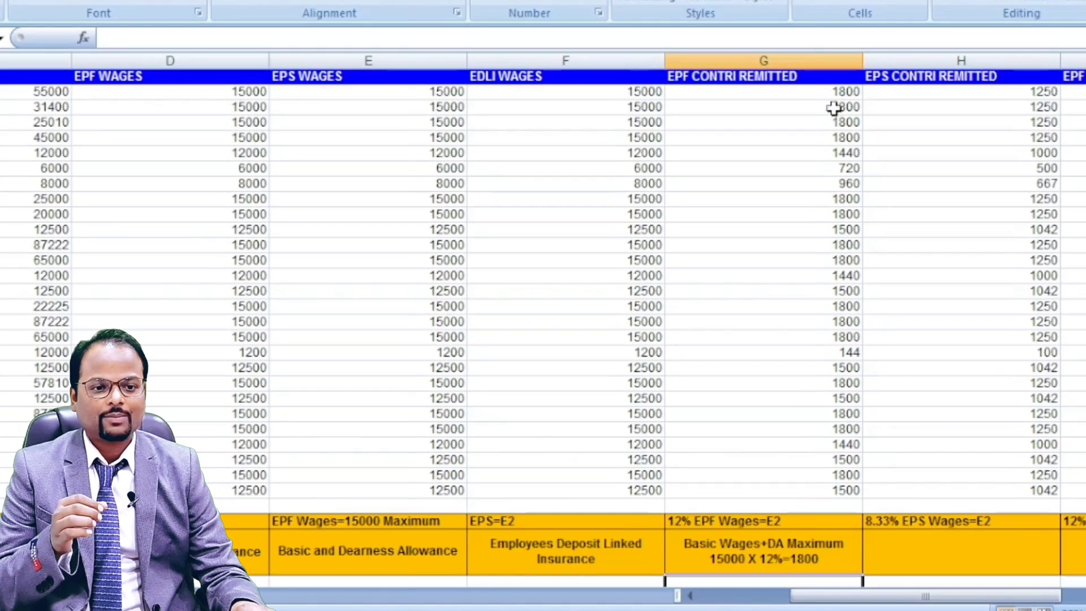
left_click(833, 97)
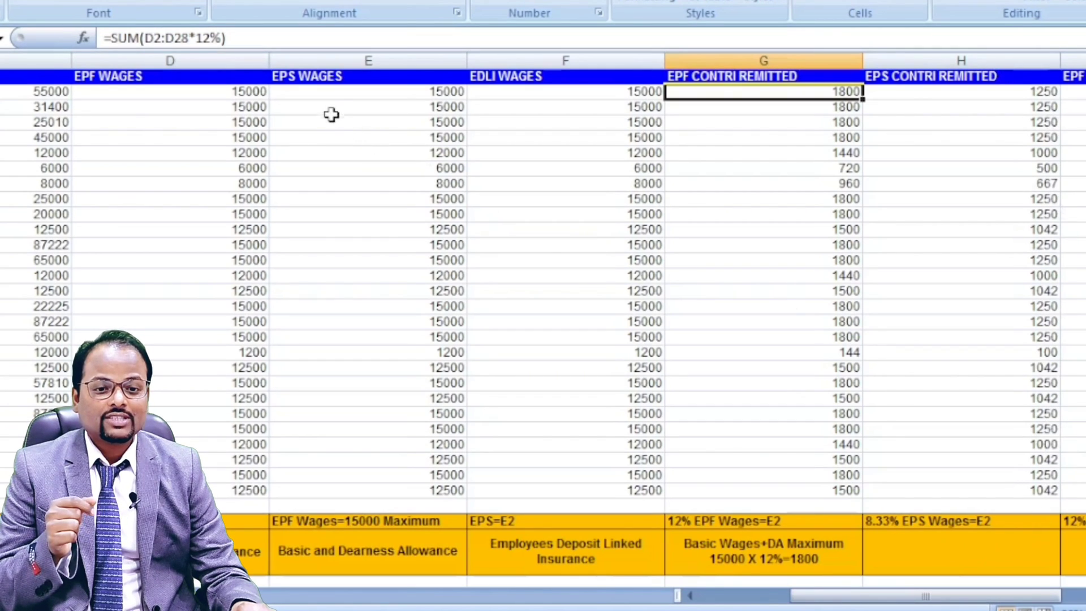
left_click_drag(396, 93, 419, 441)
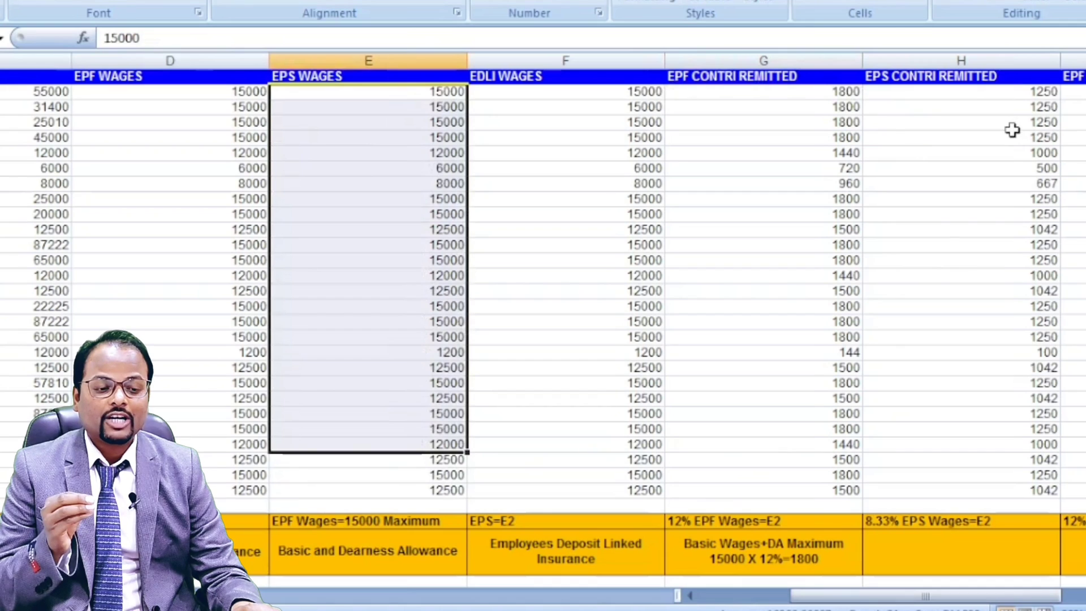
left_click_drag(1009, 107, 1007, 490)
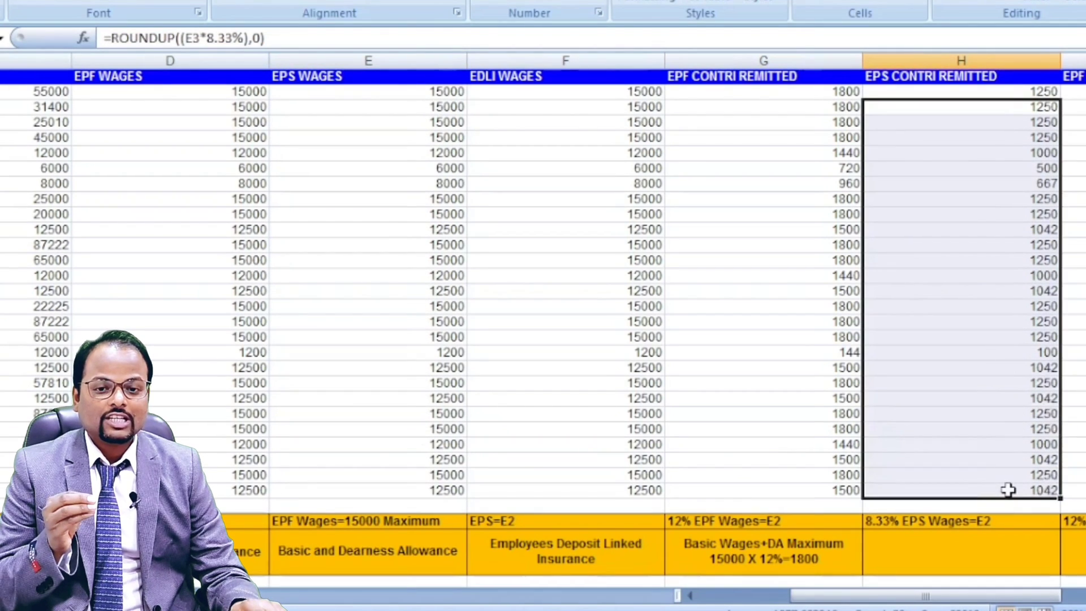
left_click(985, 91)
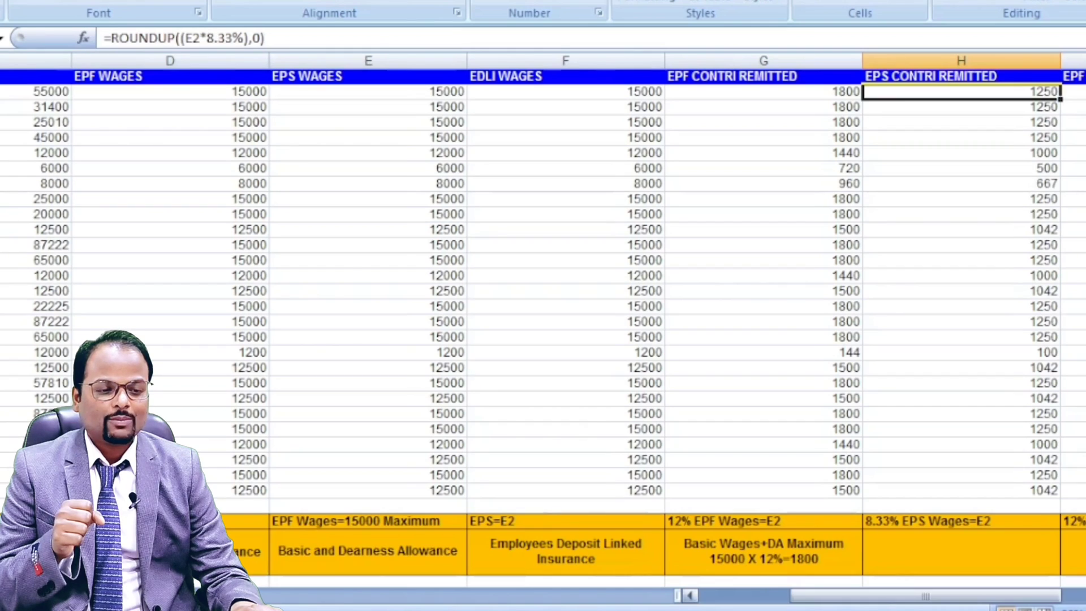
Inspect the formula behind the first employee's EPF EPS difference remitted.
left_click(1085, 596)
left_click(1085, 596)
left_click(1085, 595)
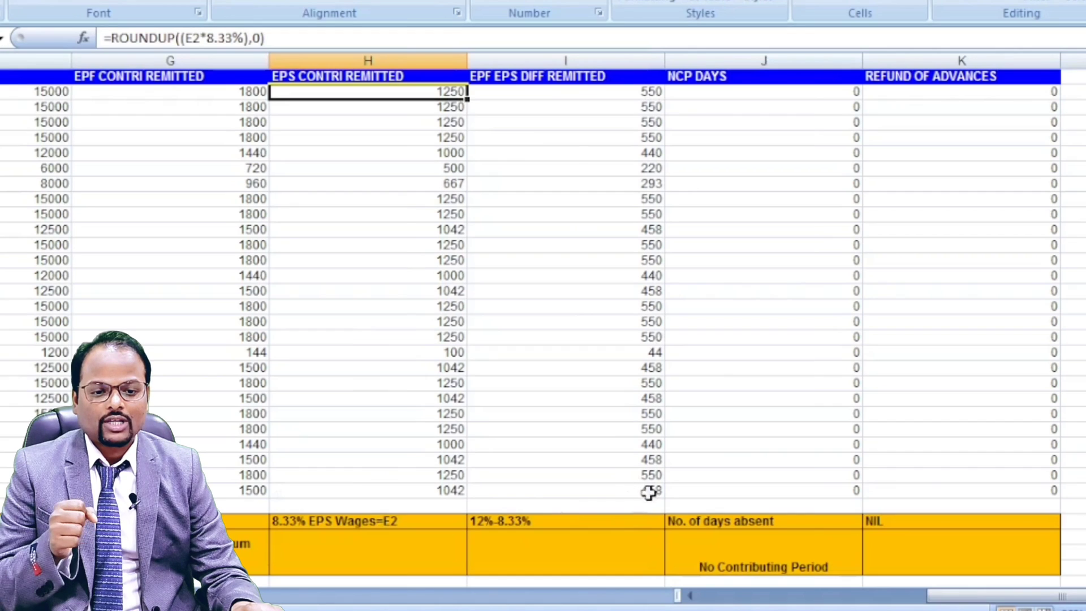
left_click(585, 93)
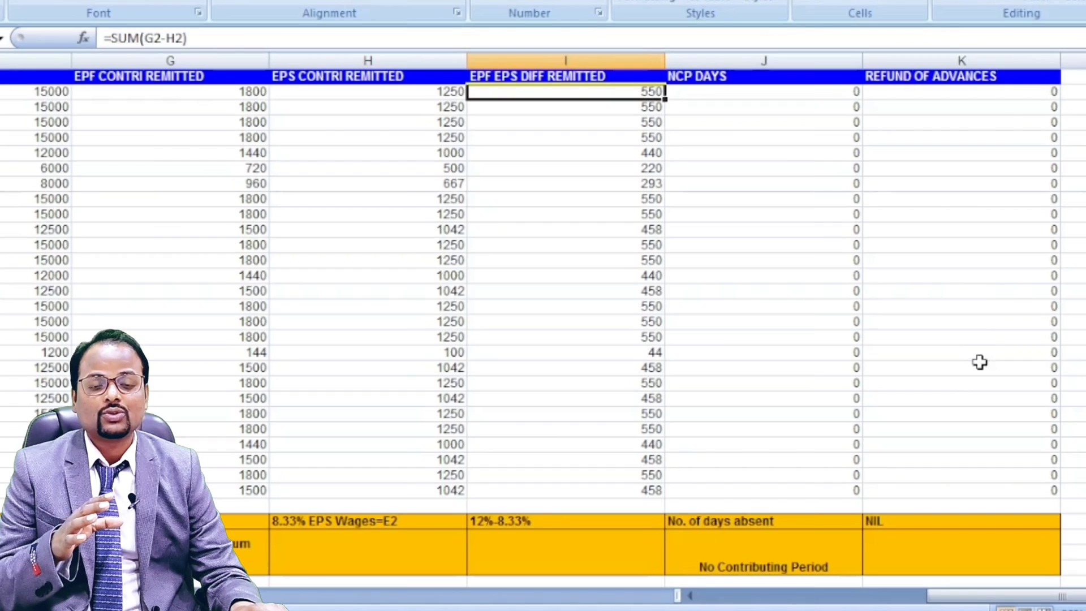
Delete the entire header row above the employee data in the ECR sheet.
left_click_drag(973, 596, 863, 603)
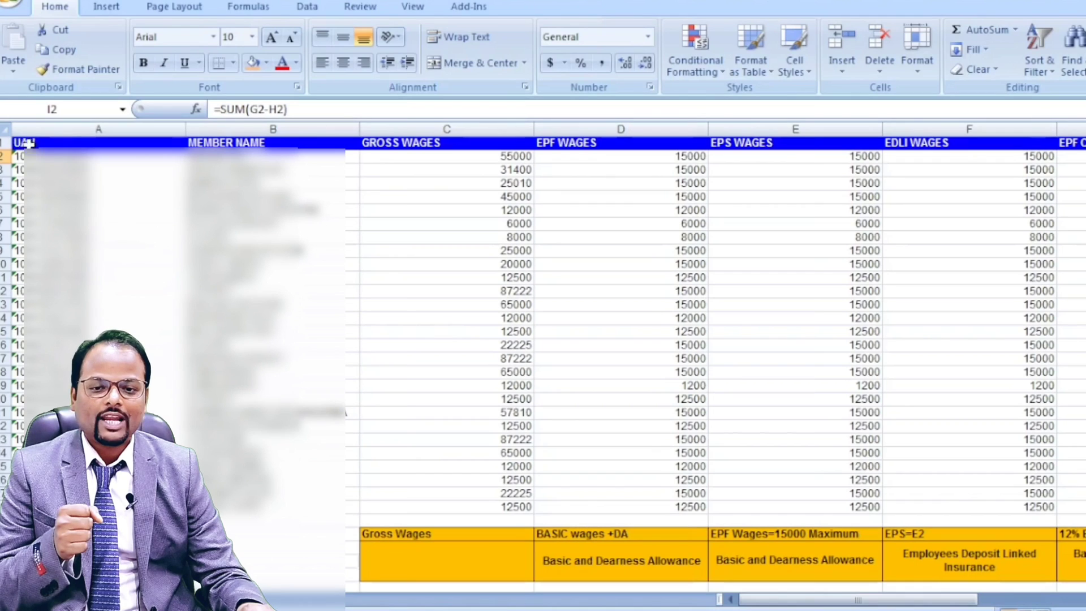
left_click_drag(23, 144, 857, 147)
left_click_drag(987, 598, 972, 598)
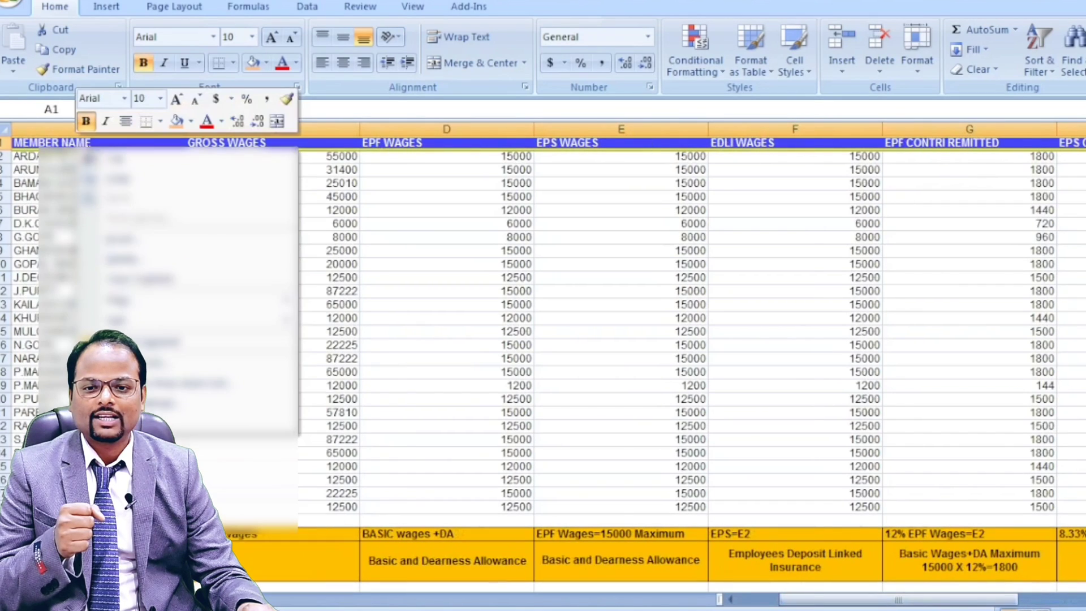
right_click(77, 147)
left_click(124, 261)
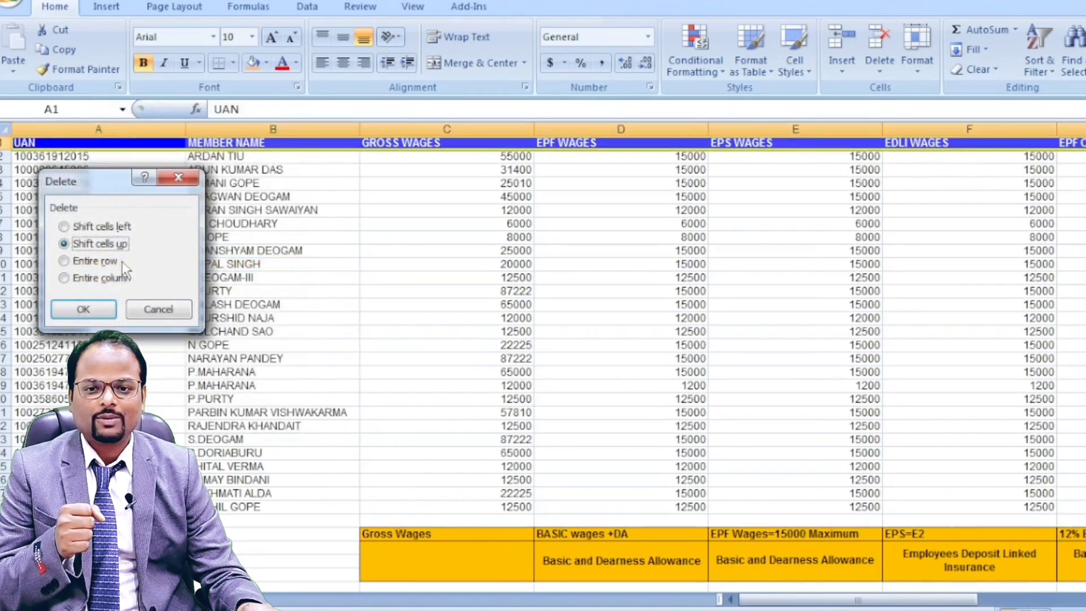
left_click(86, 263)
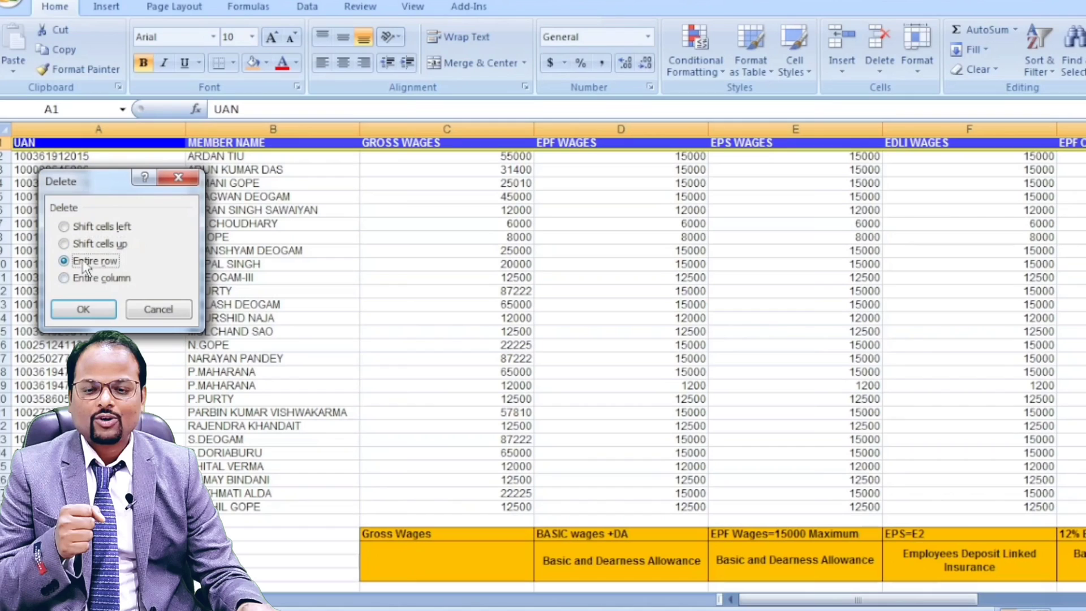
left_click(83, 309)
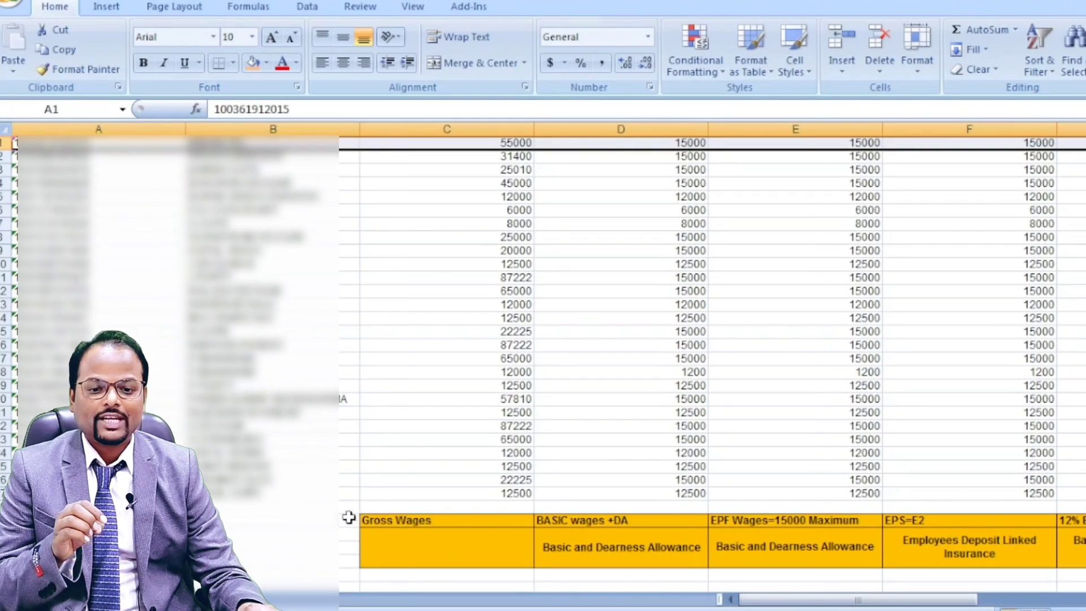
Delete the rows holding the orange explanatory notes below the employee data.
left_click_drag(349, 517, 872, 553)
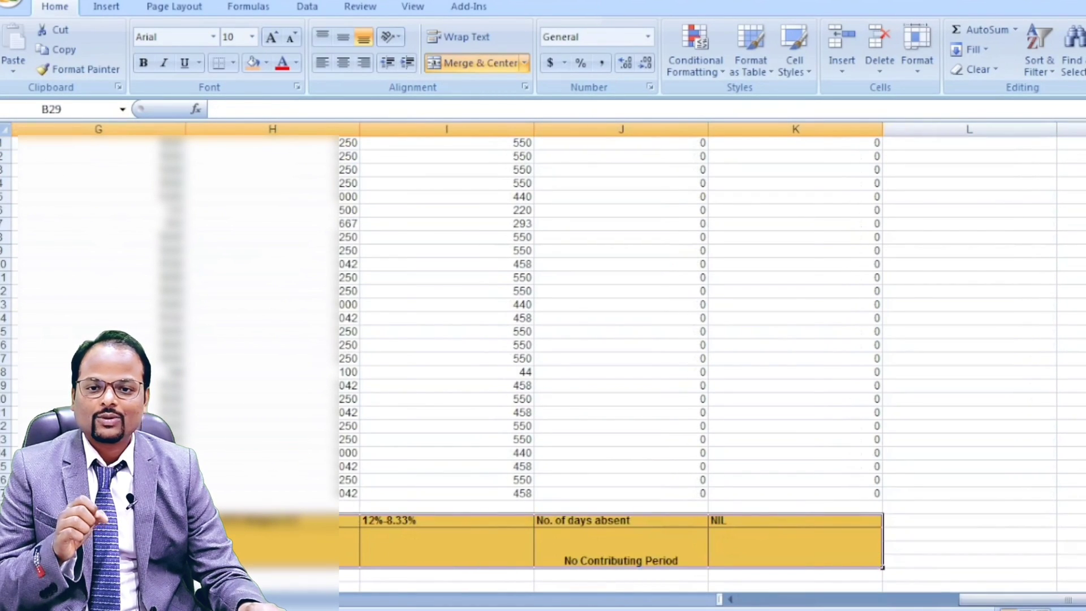
right_click(251, 546)
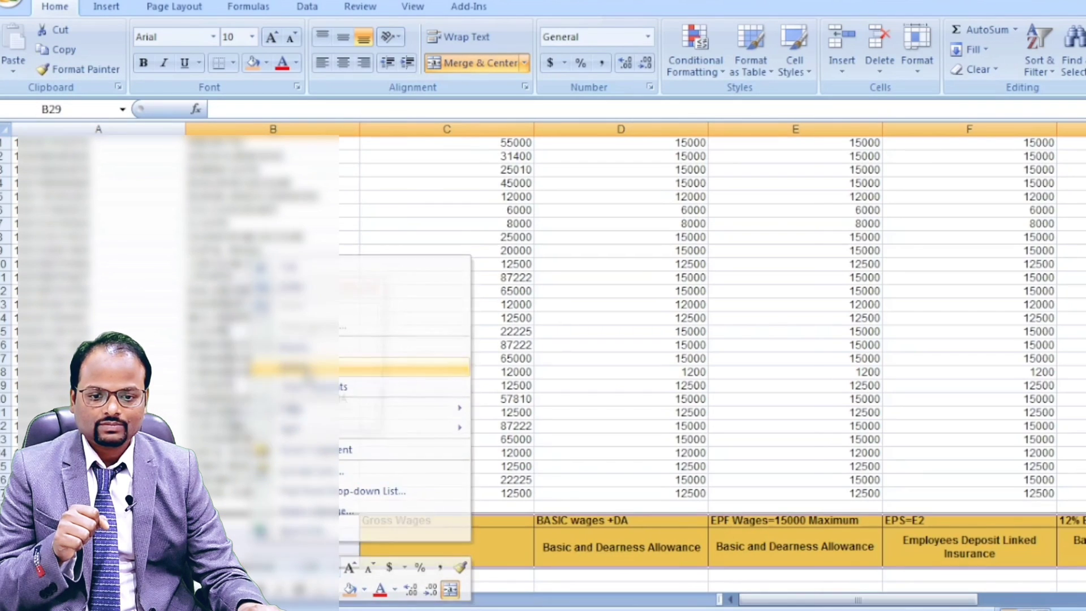
left_click(317, 367)
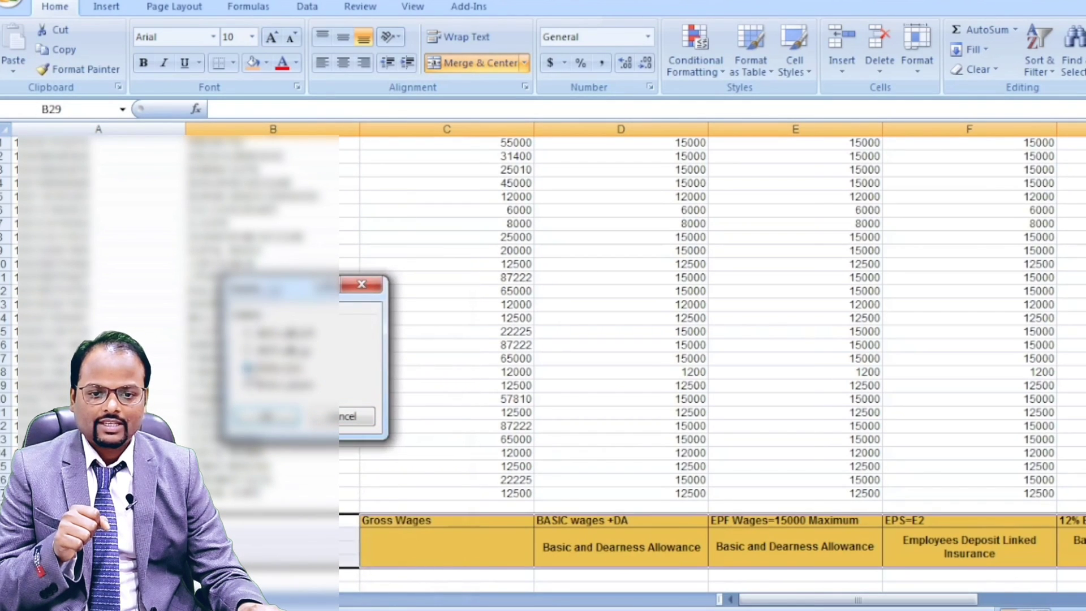
left_click(266, 416)
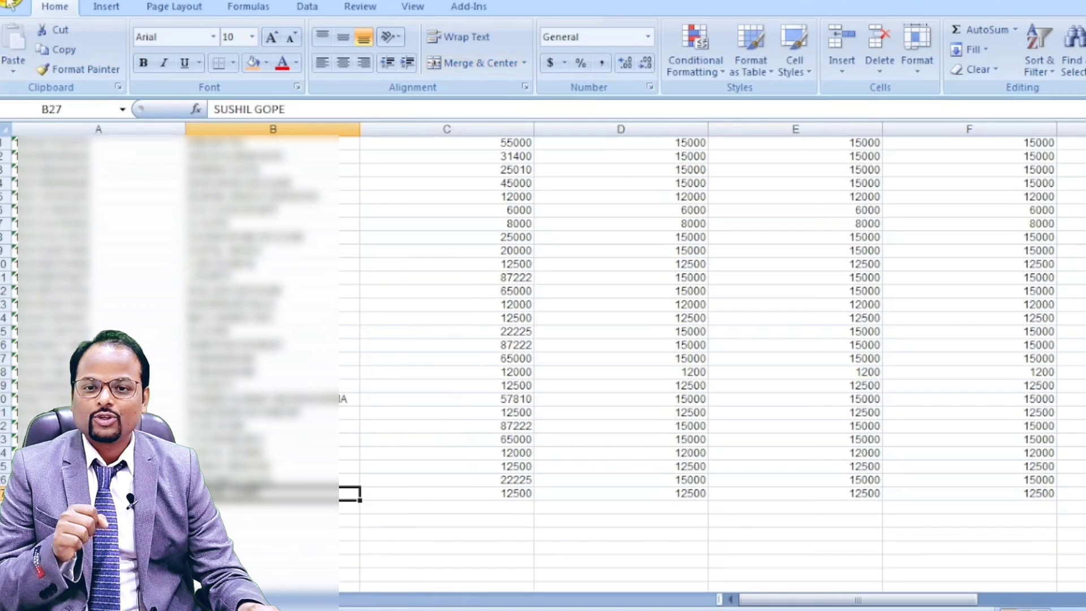
Save the ECR sheet to the Desktop as a CSV (Comma delimited) file named ecr.
left_click(10, 4)
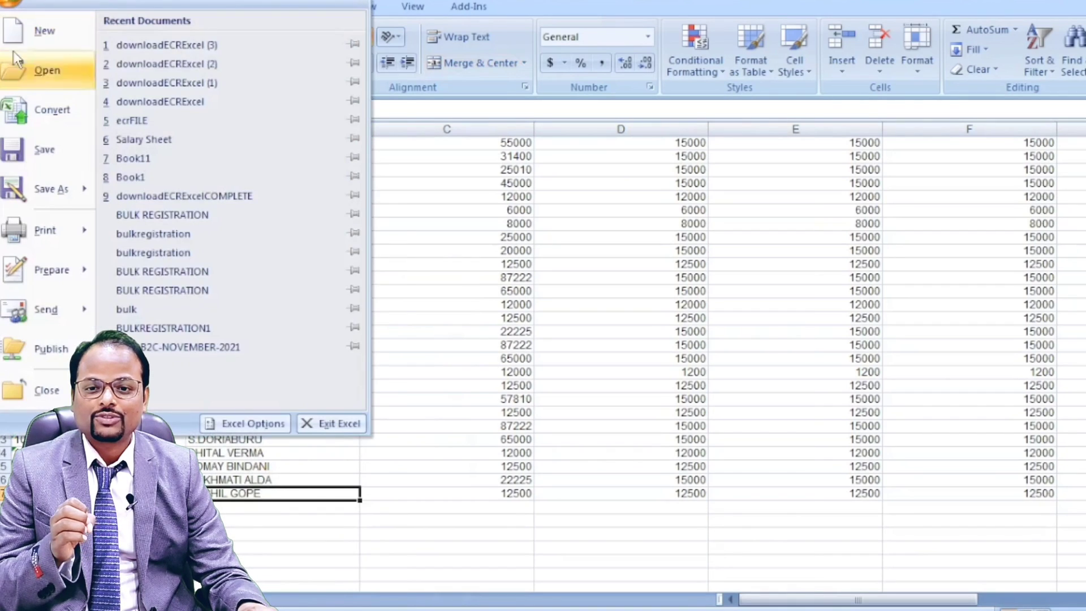
left_click(52, 192)
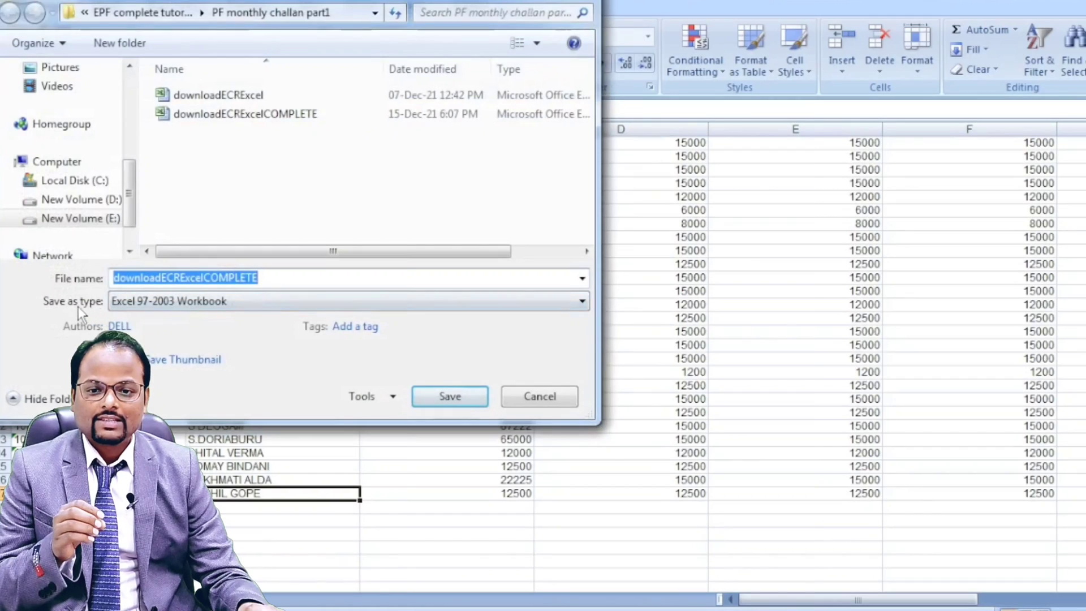
left_click(192, 302)
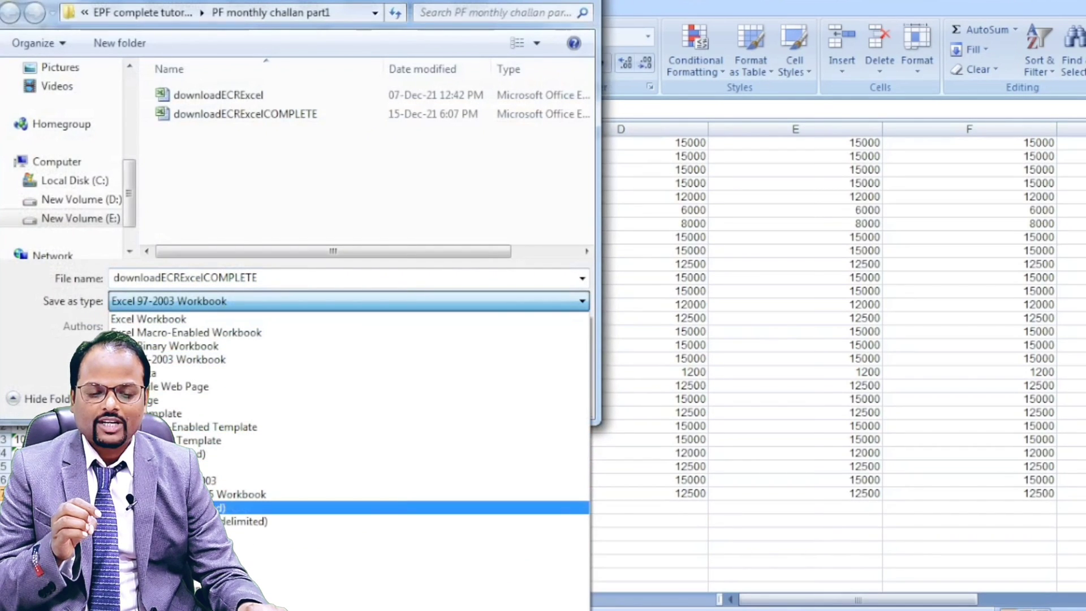
left_click(186, 507)
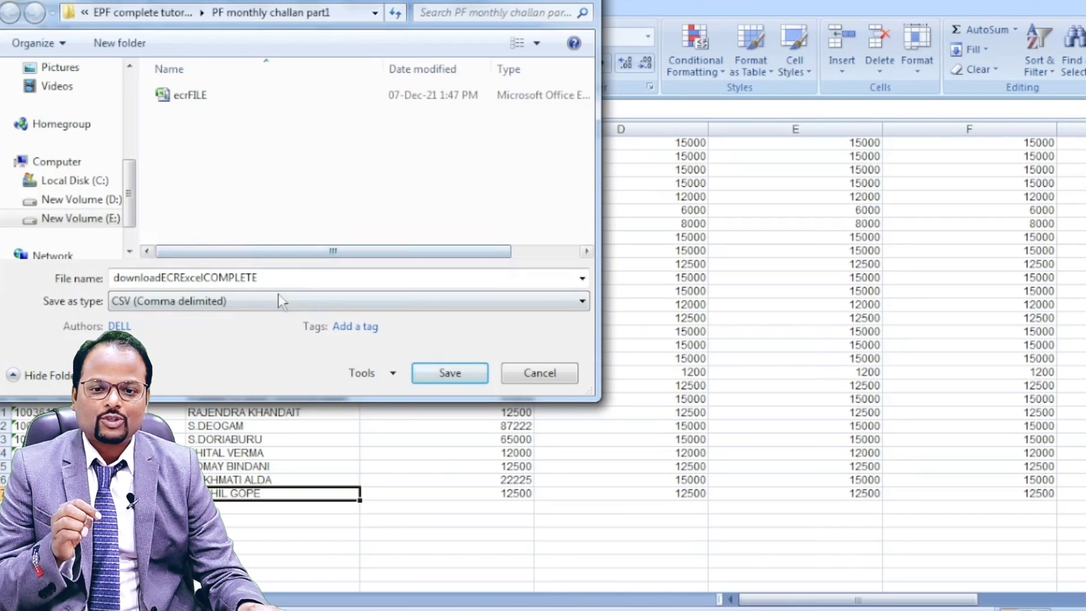
double_click(277, 277)
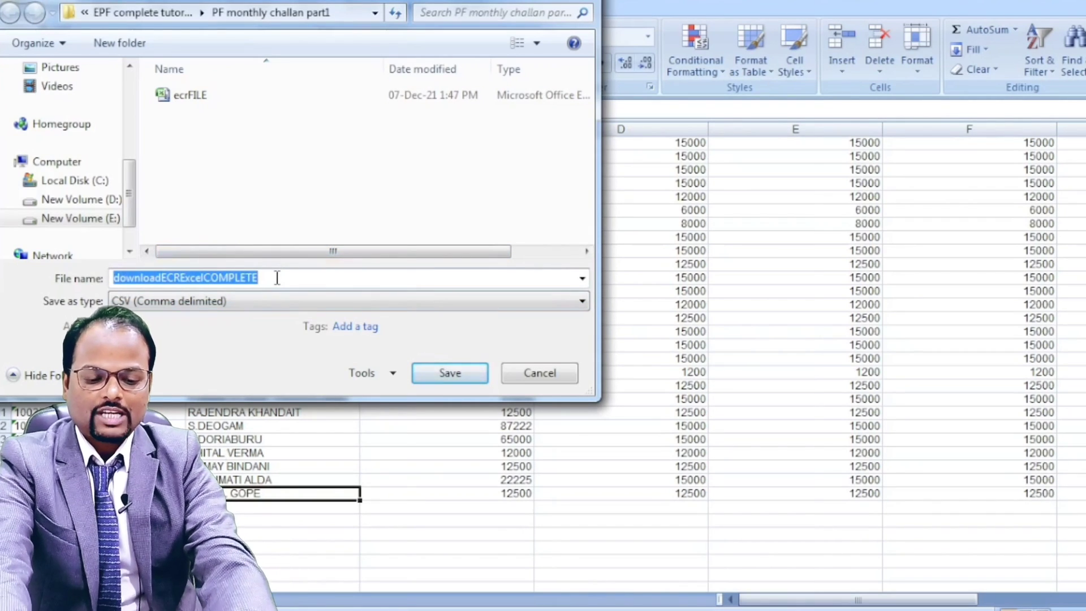
type("ecr")
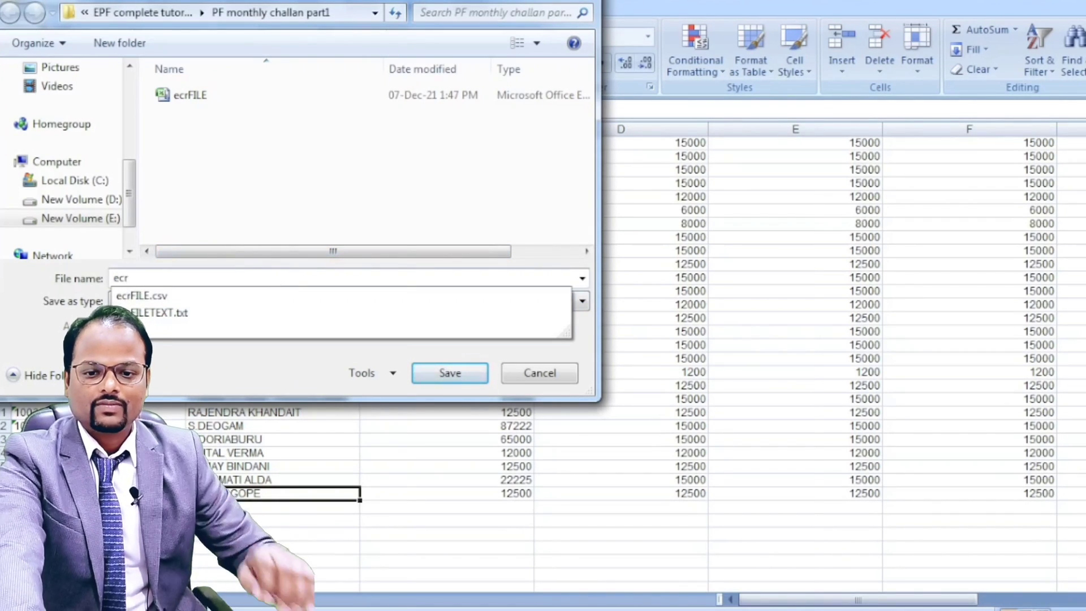
left_click(273, 370)
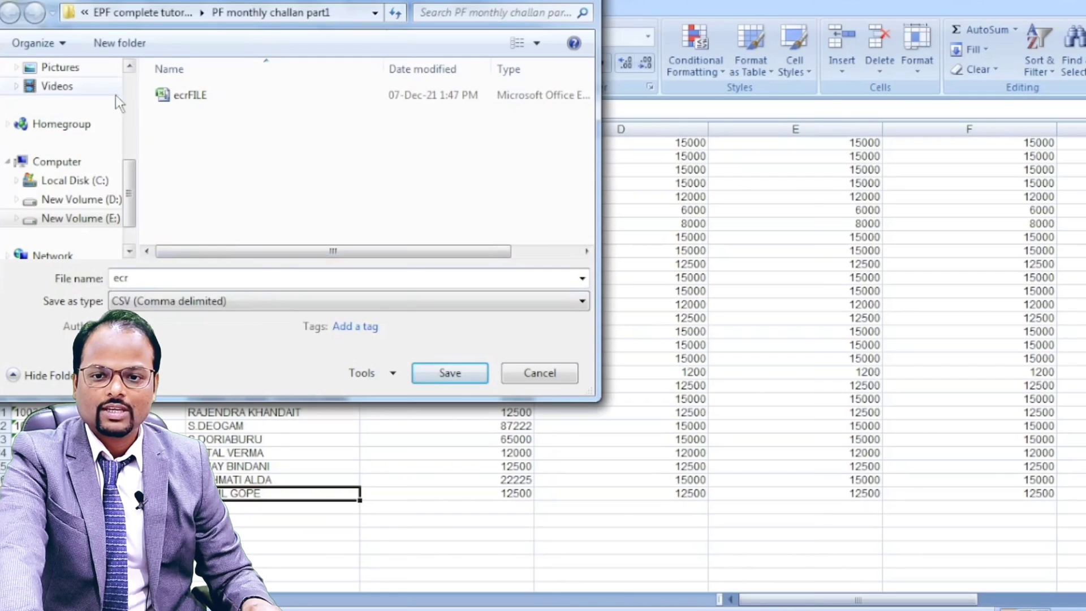
scroll(133, 165, "up", 5)
left_click(78, 133)
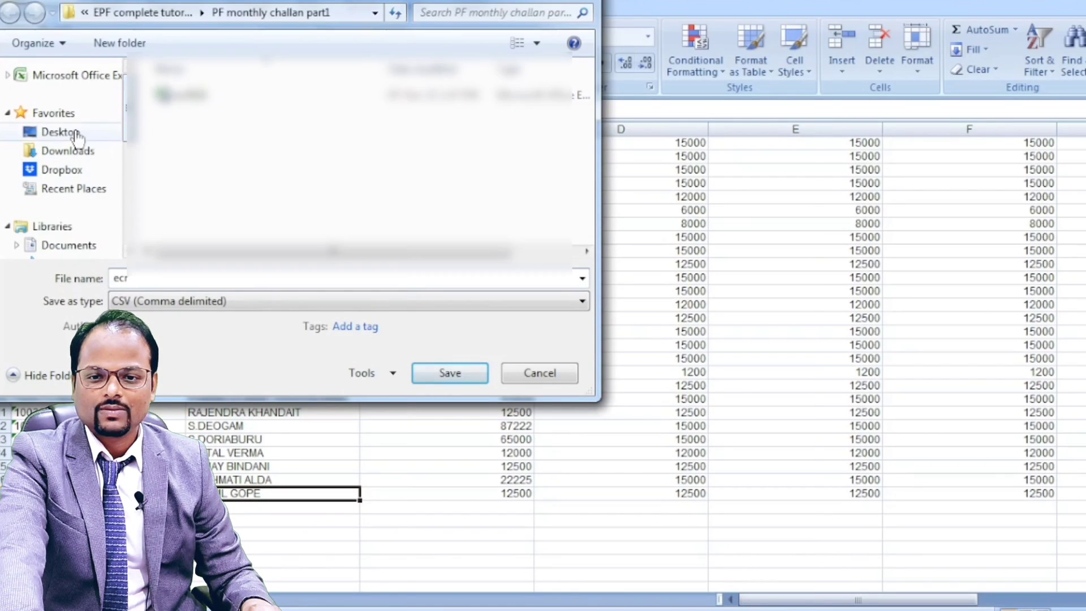
left_click(463, 371)
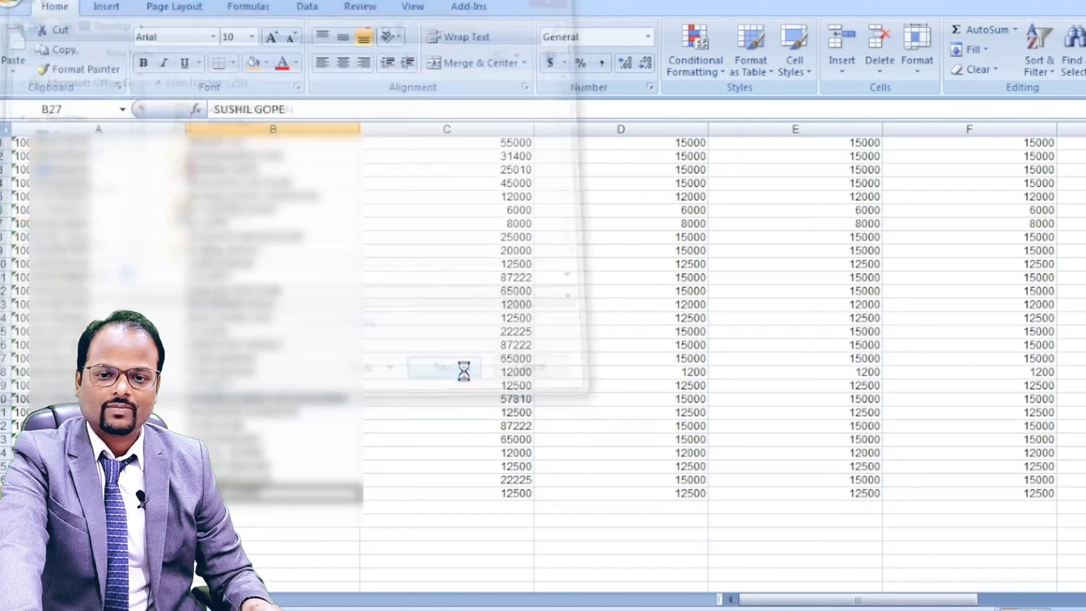
left_click(526, 367)
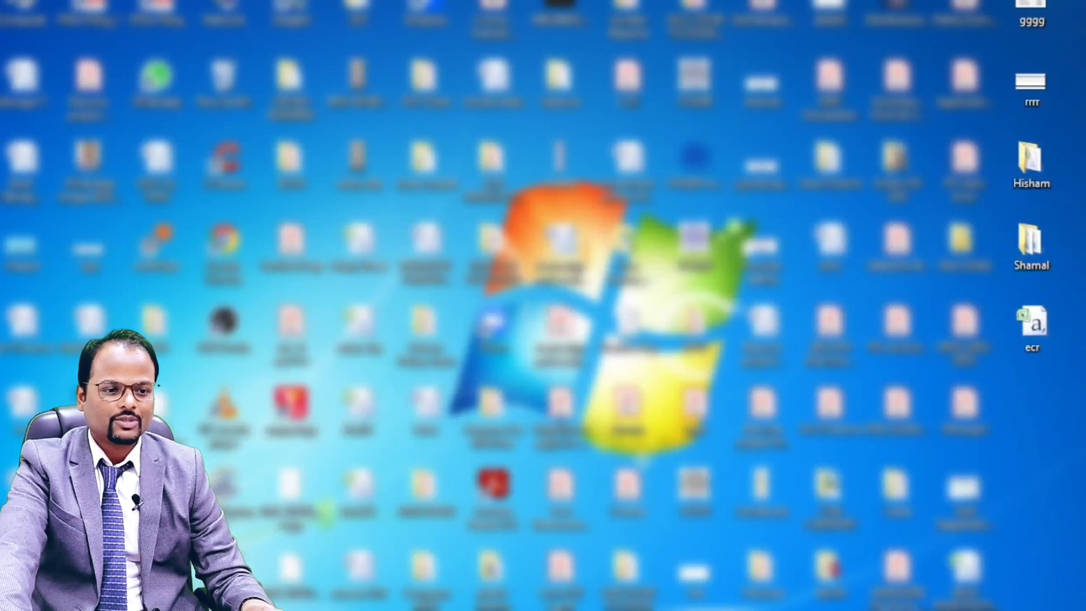
Open the ecr CSV file from the desktop in Notepad and maximize its window.
right_click(1035, 327)
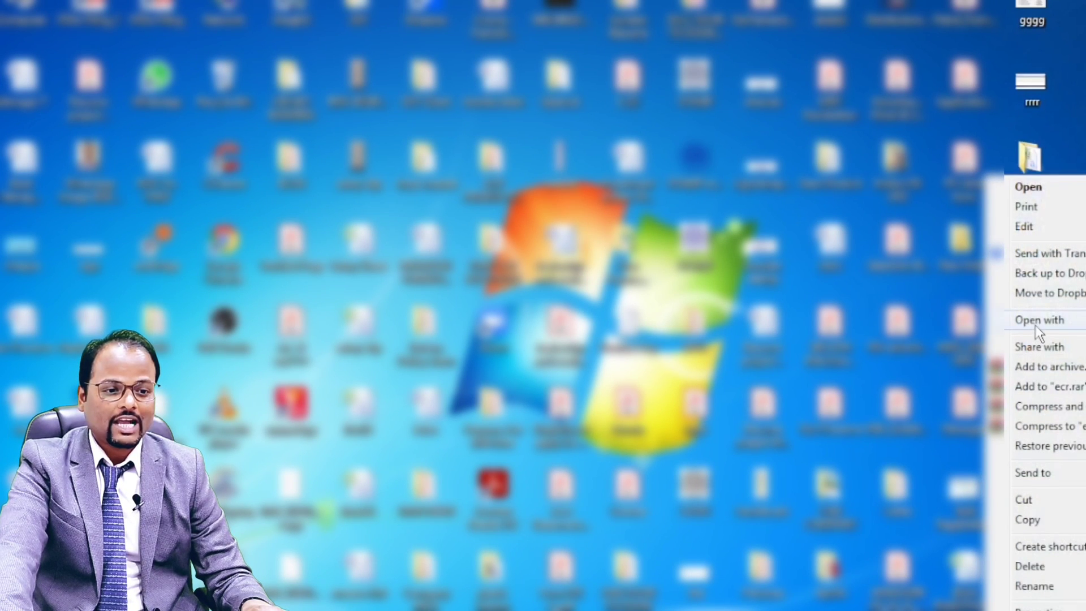
mouse_move(1035, 324)
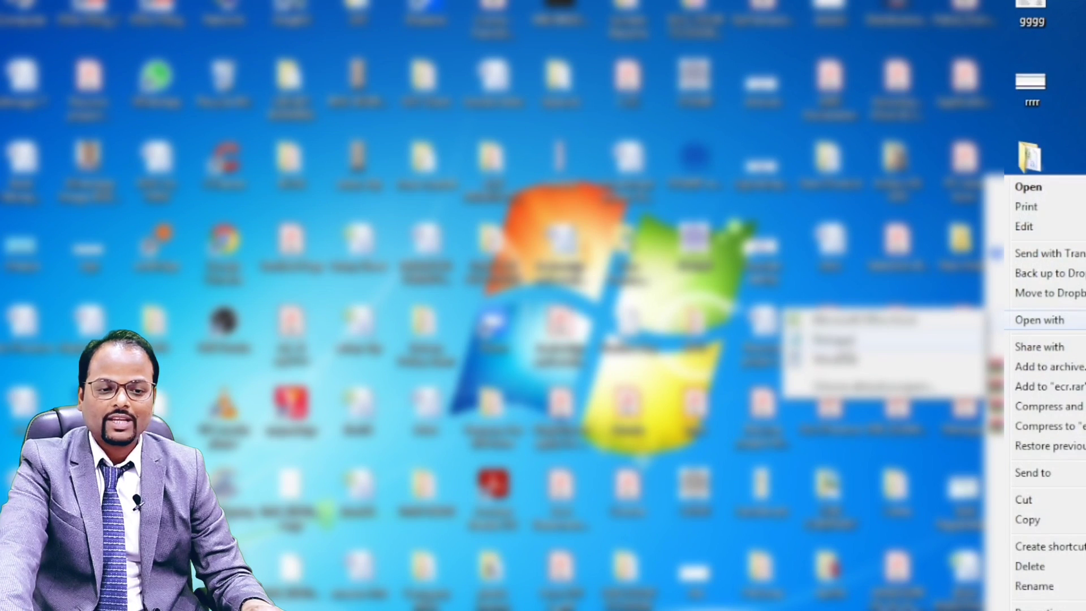
left_click(834, 340)
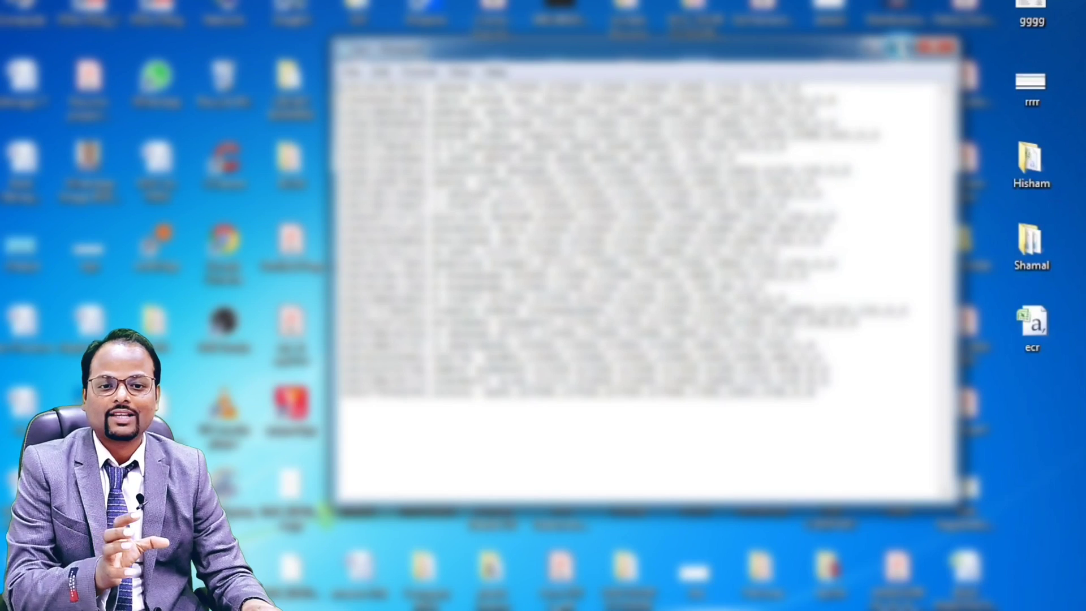
left_click(898, 47)
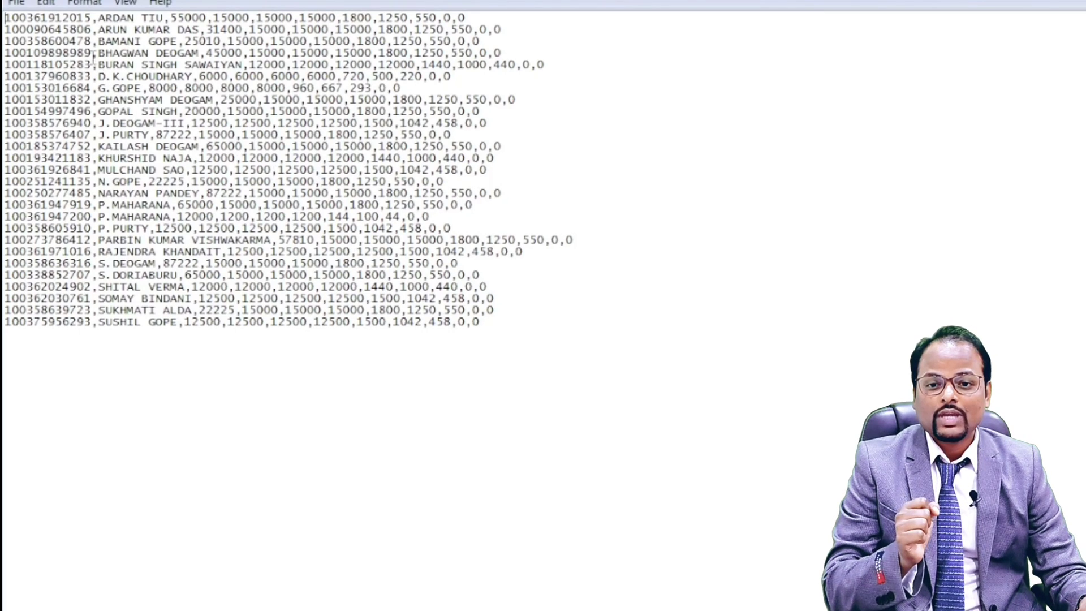
Replace every comma in the employee data with the separator #~#.
left_click(47, 3)
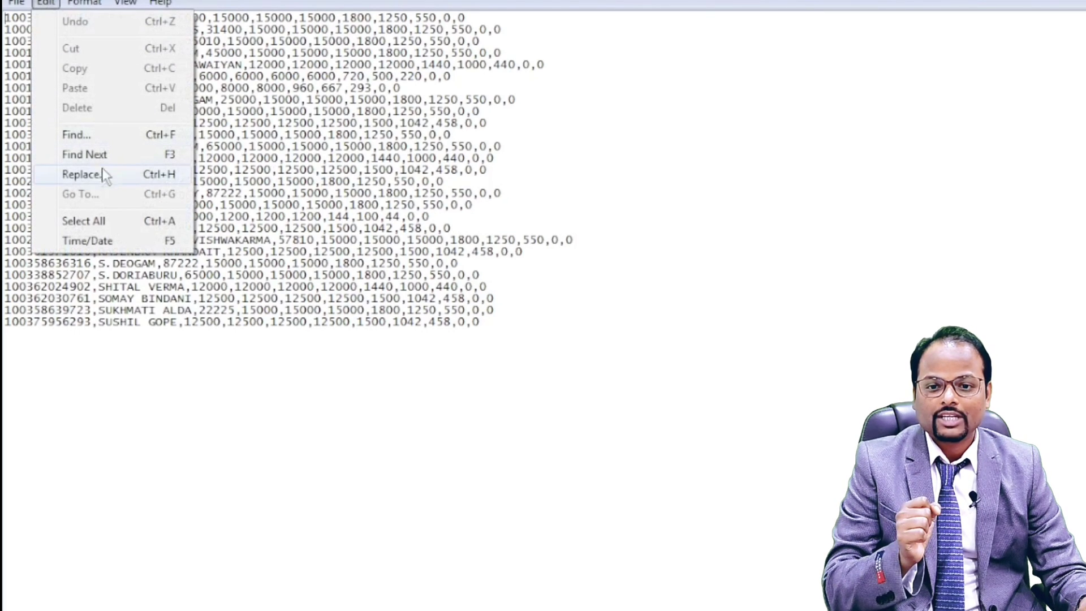
left_click(82, 175)
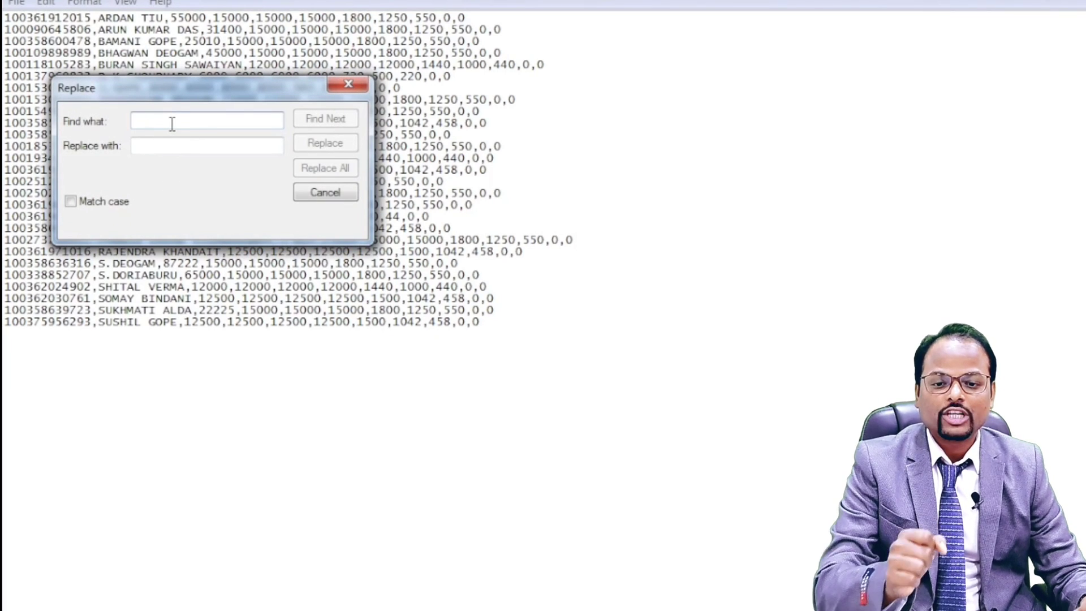
type(",")
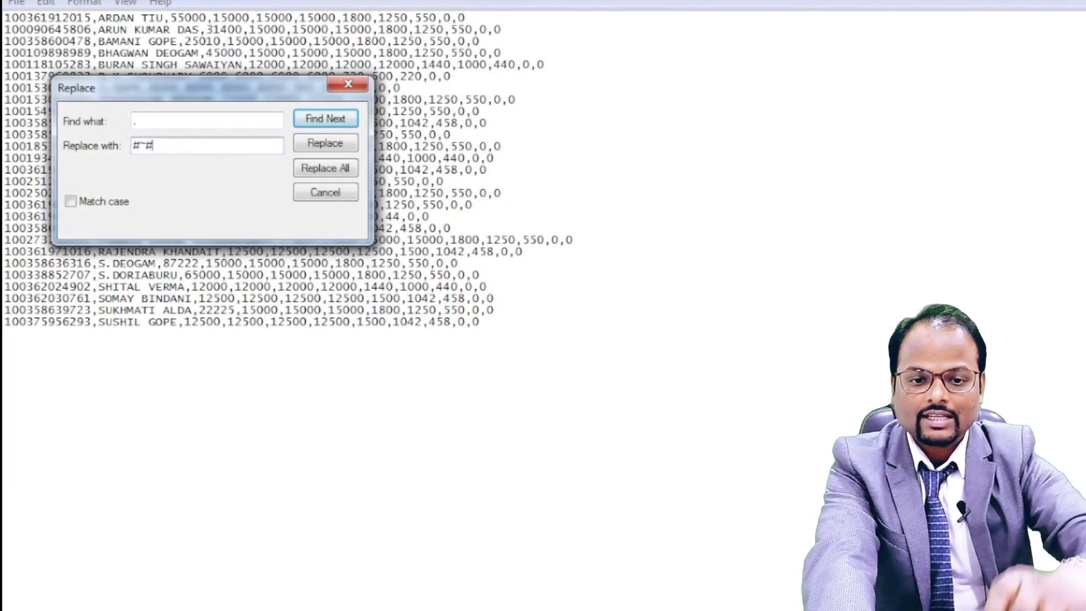
left_click(327, 172)
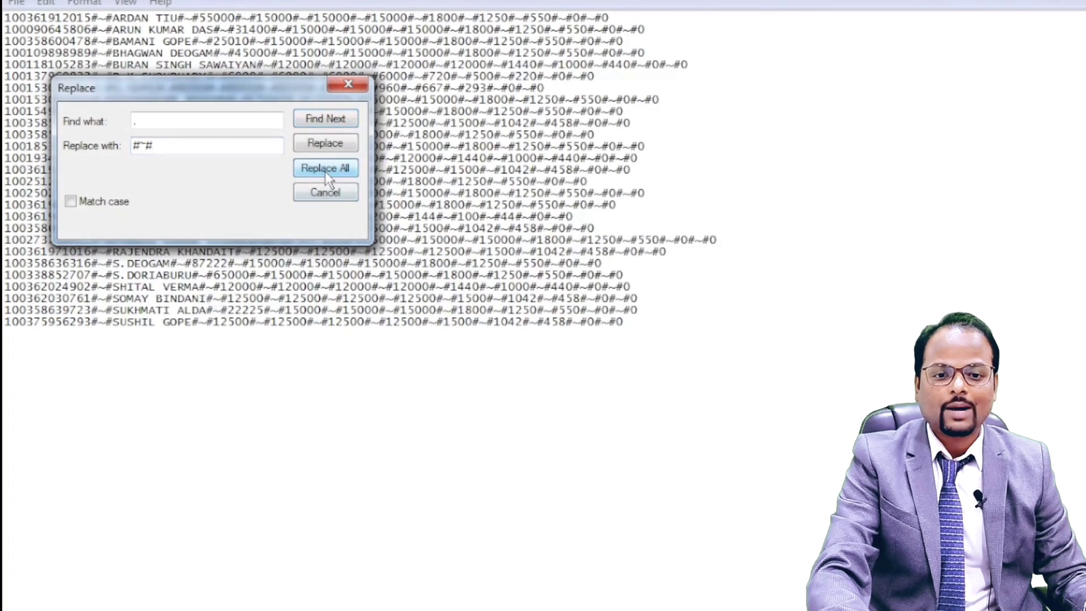
left_click(348, 85)
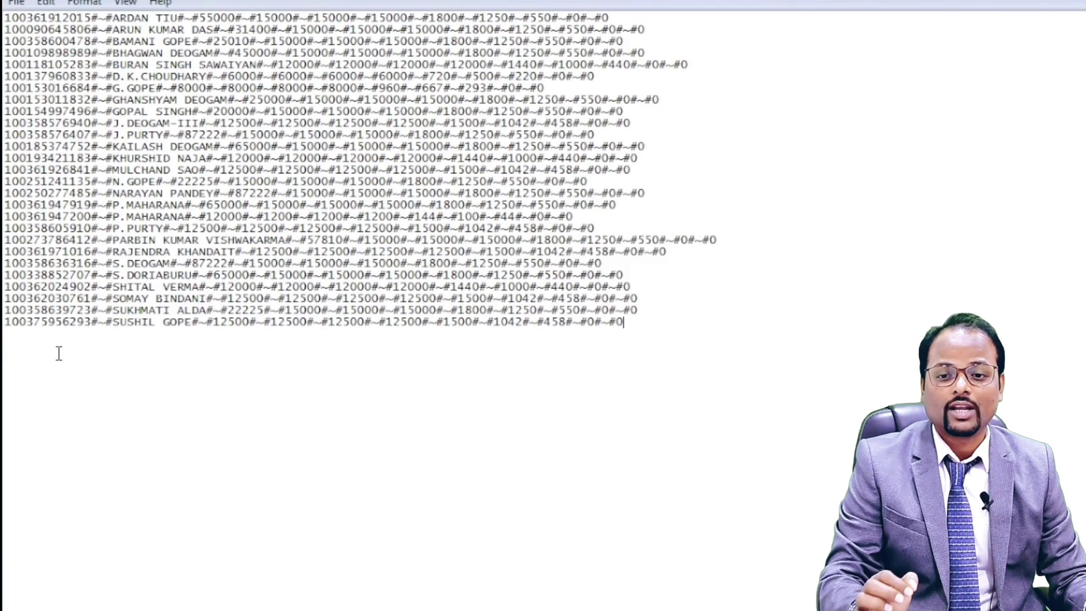
Save the edited data to the Desktop as a text document named ecr1, and open the saved file to check it.
left_click(16, 2)
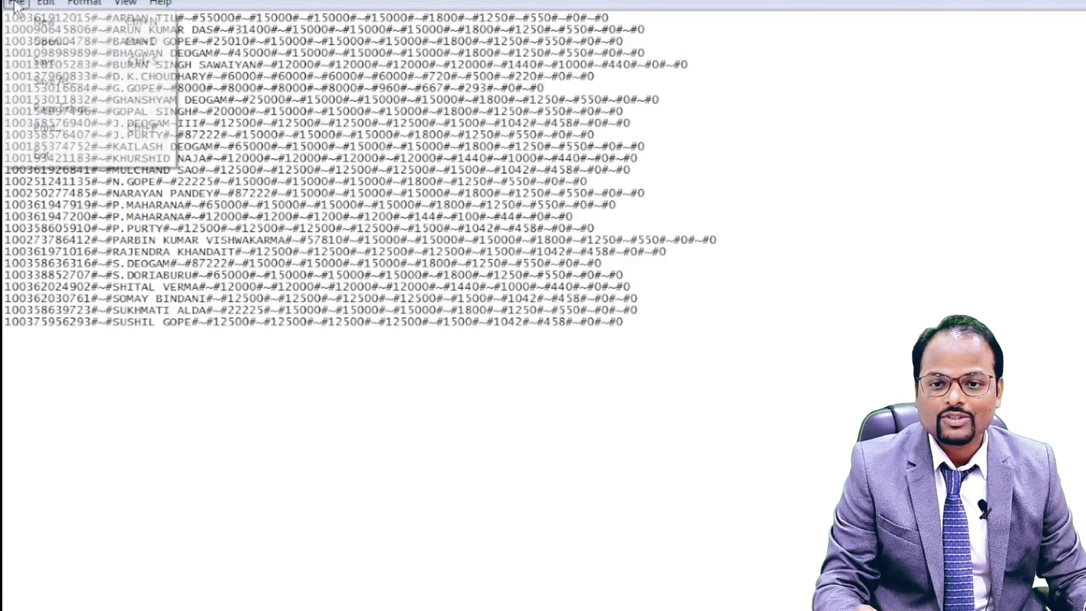
left_click(43, 82)
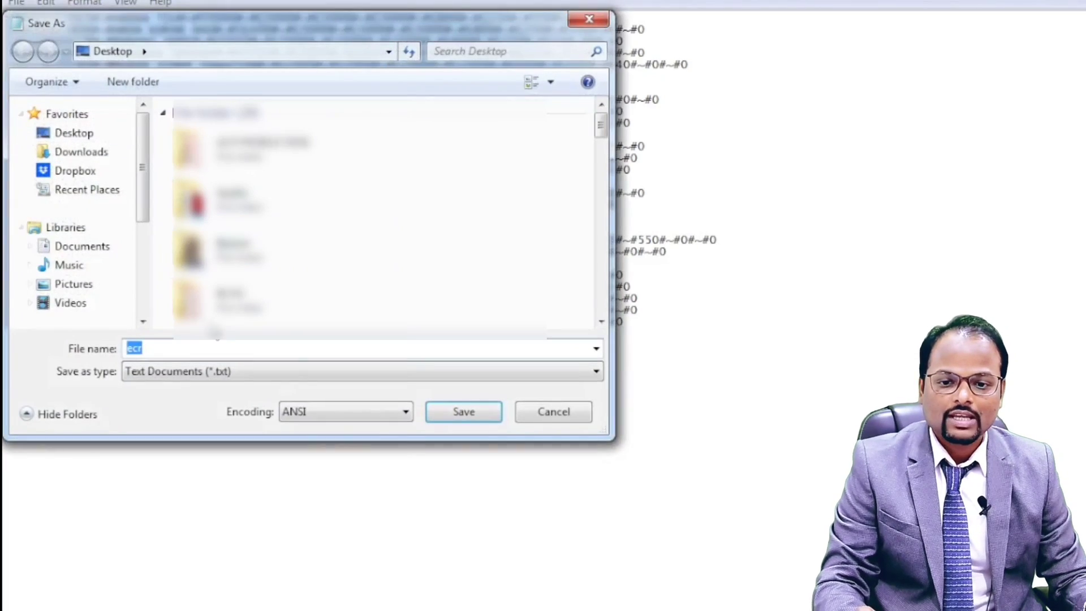
left_click(476, 413)
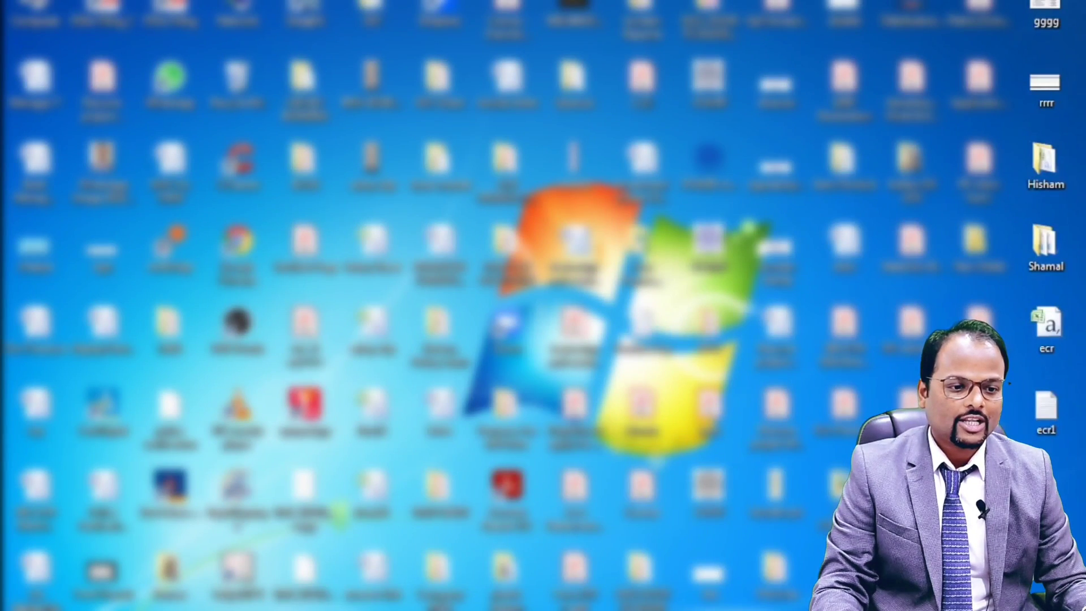
double_click(1046, 409)
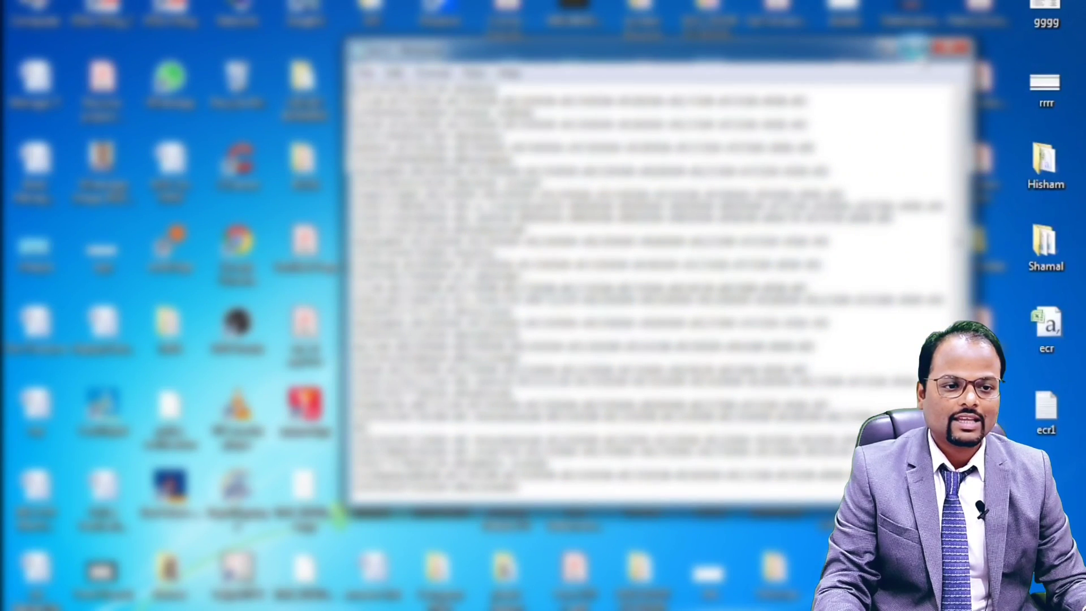
left_click(917, 48)
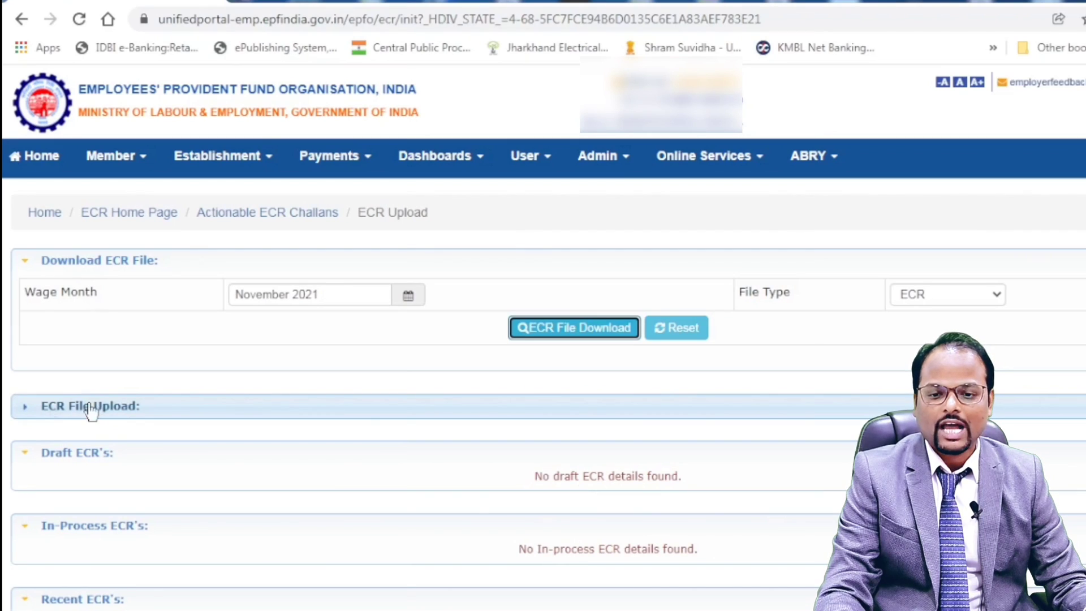
In the EPFO portal's ECR File Upload section, set the wage month to November 2021 and the salary disbursal date to 10/12/2021.
left_click(117, 406)
scroll(404, 406, "down", 4)
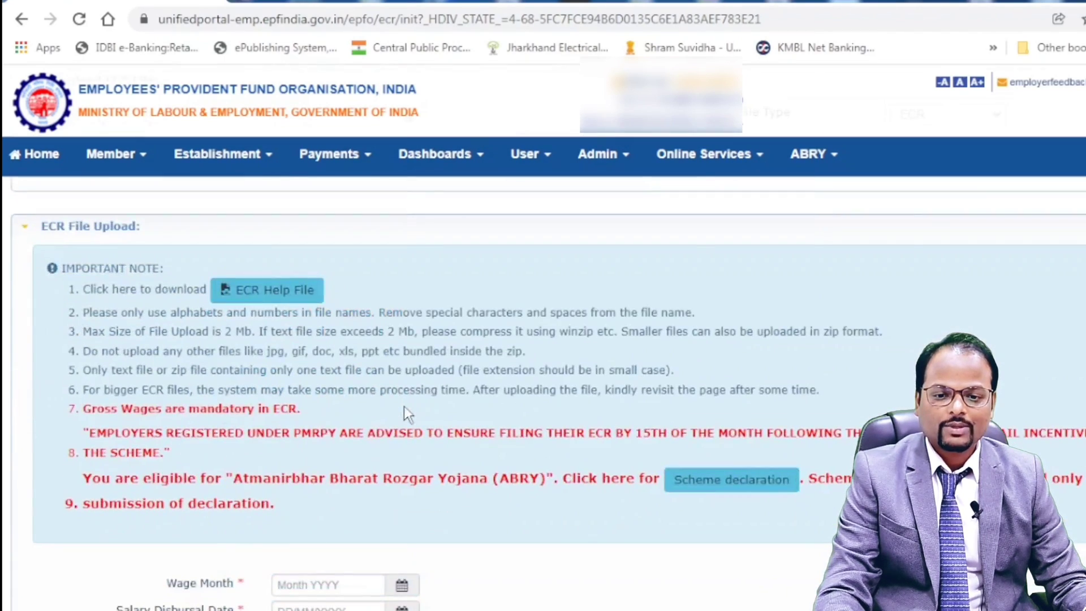
scroll(404, 406, "down", 1)
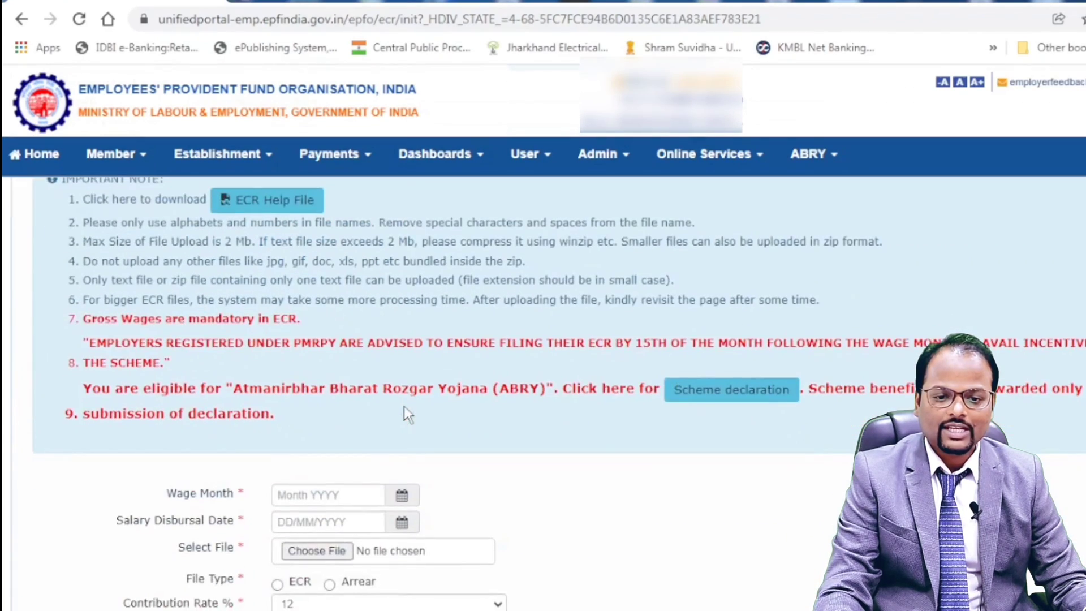
left_click(287, 495)
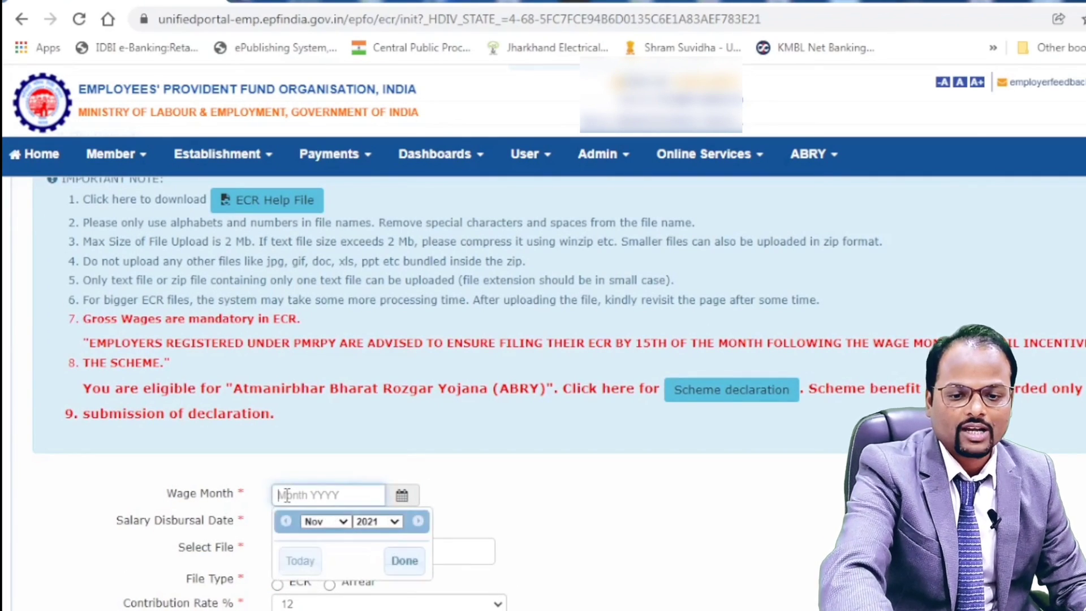
left_click(403, 559)
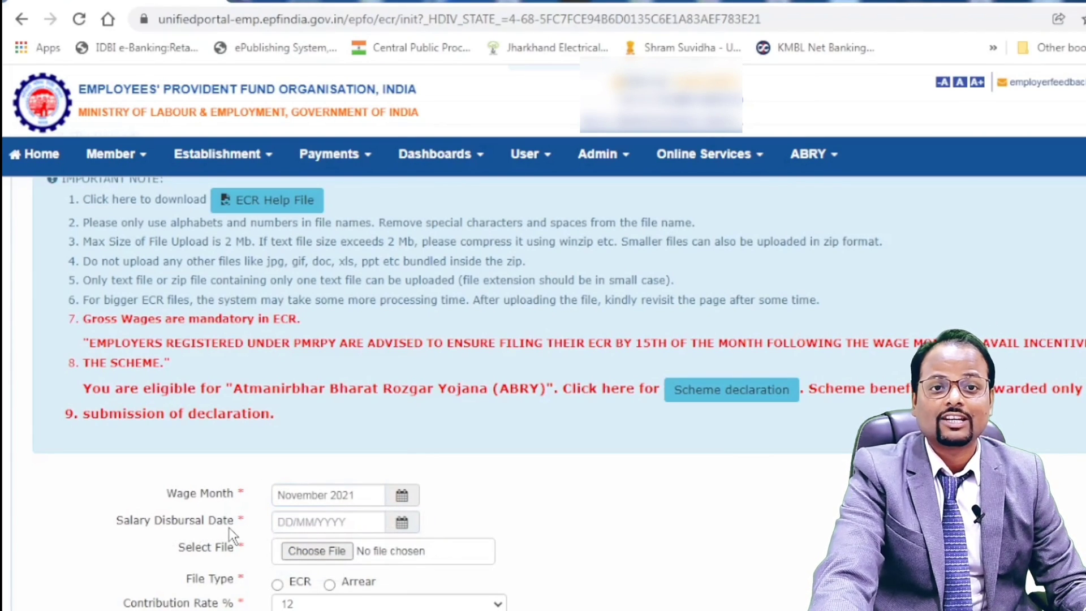
left_click(285, 522)
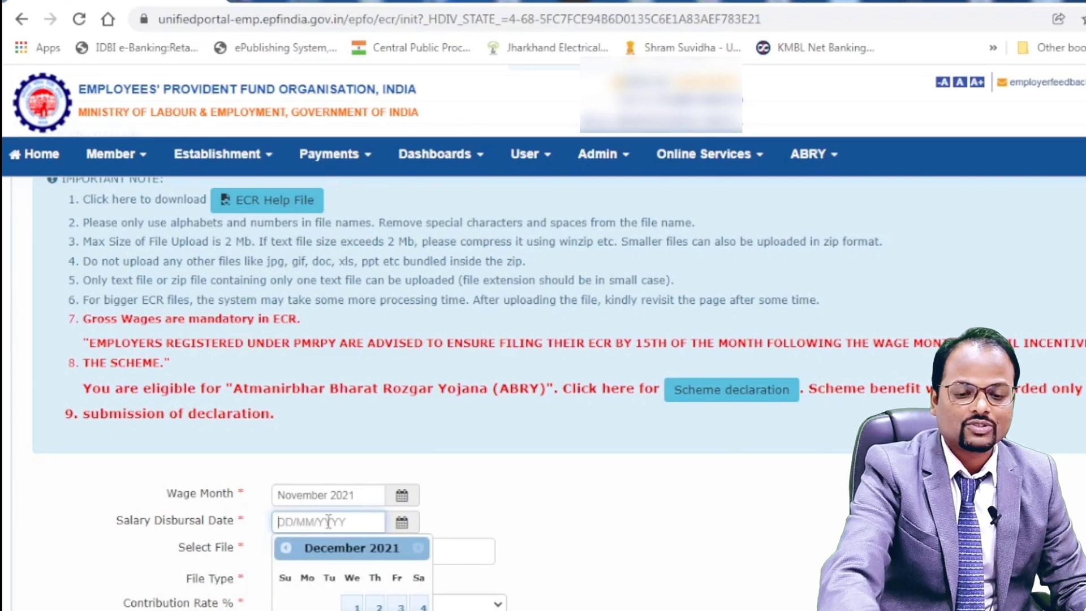
scroll(328, 521, "down", 3)
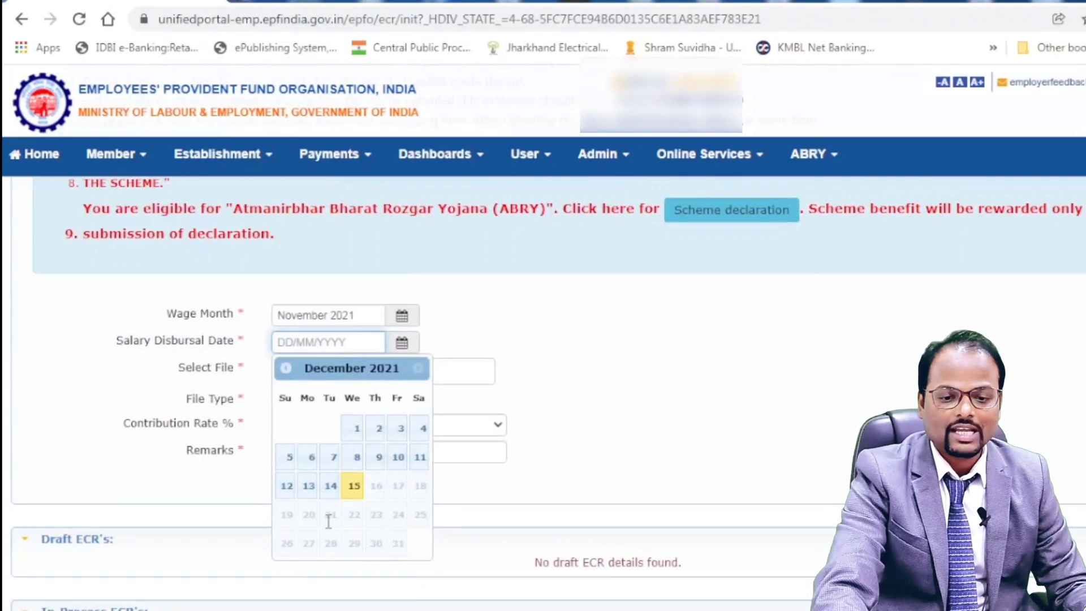
left_click(396, 458)
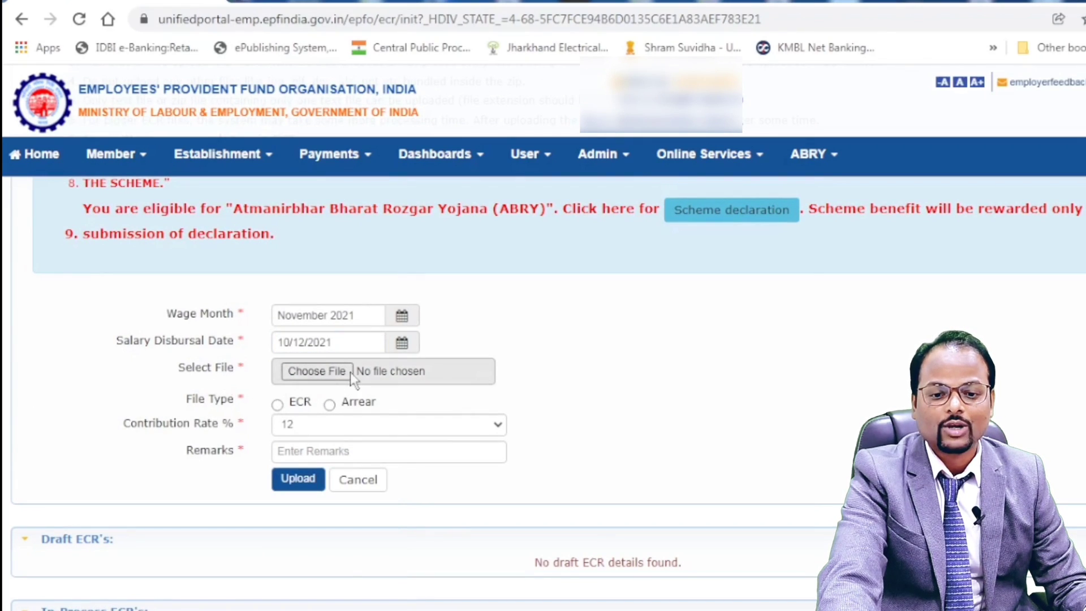
Choose ecr1.txt from the Desktop as the ECR file for upload.
left_click(318, 375)
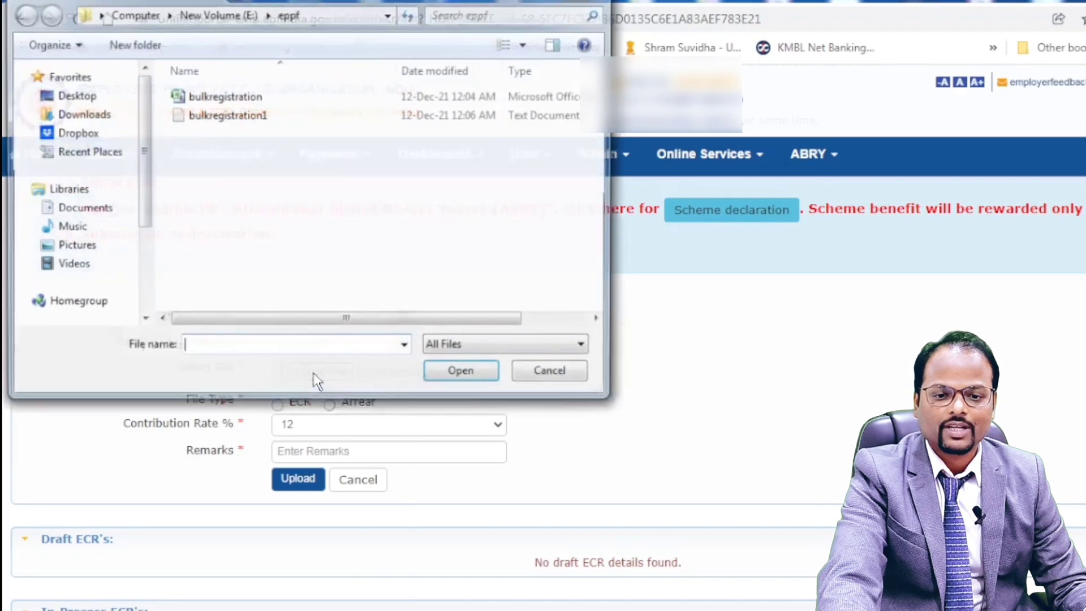
left_click(85, 97)
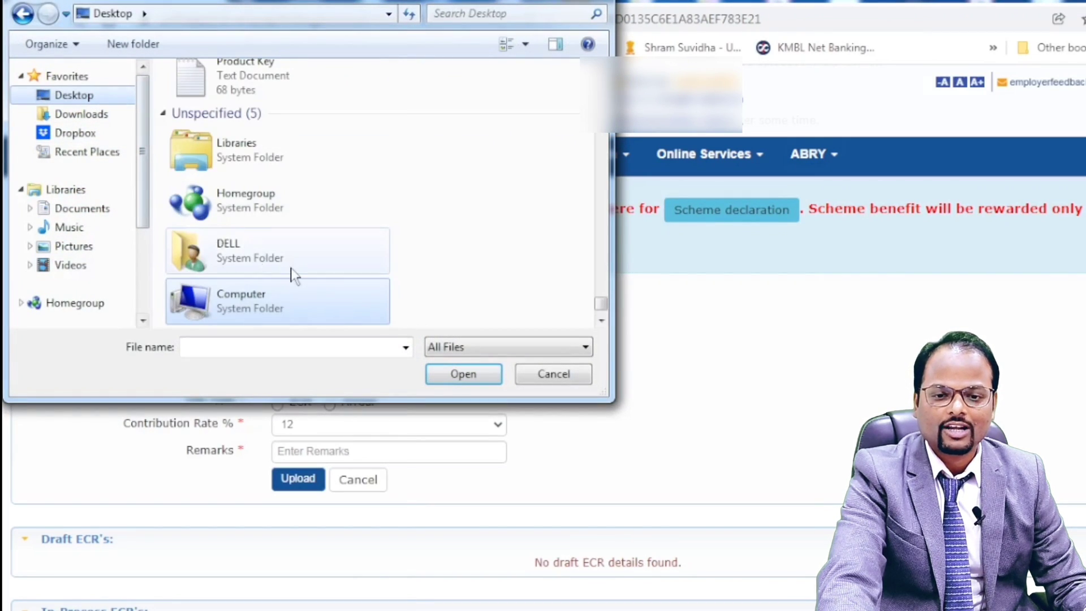
left_click(276, 205)
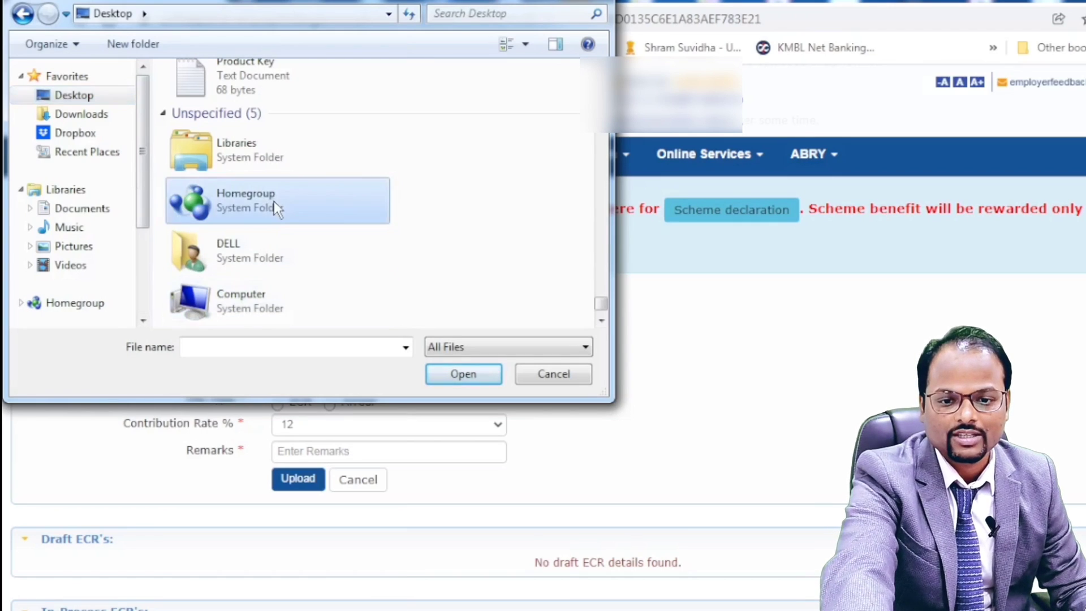
type("ecr")
key("Return")
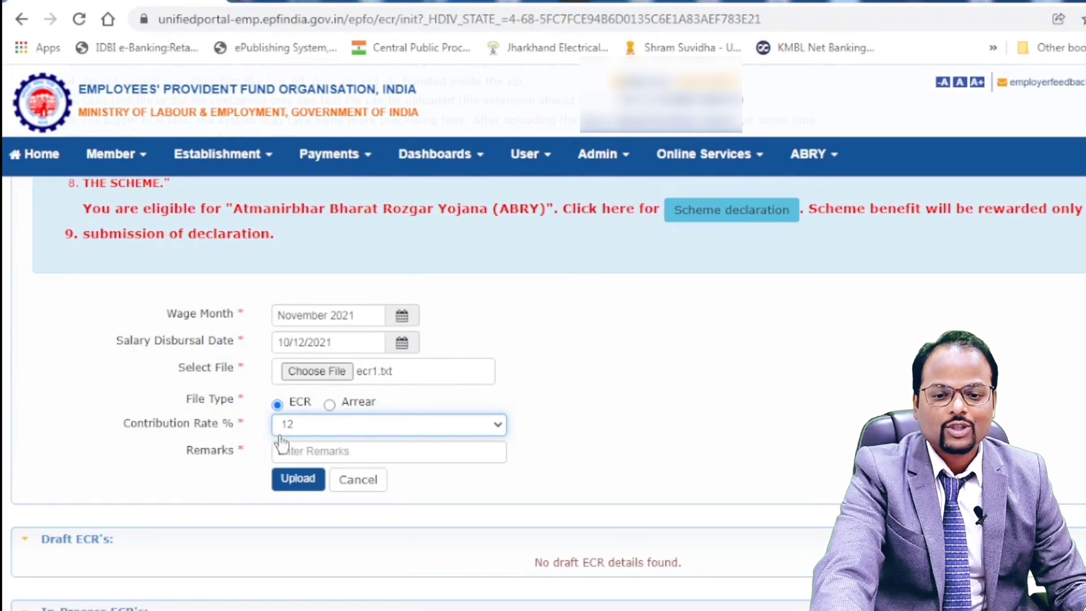
Upload the ECR file with a contribution rate of 12% and the remark ecrnov.
left_click(306, 429)
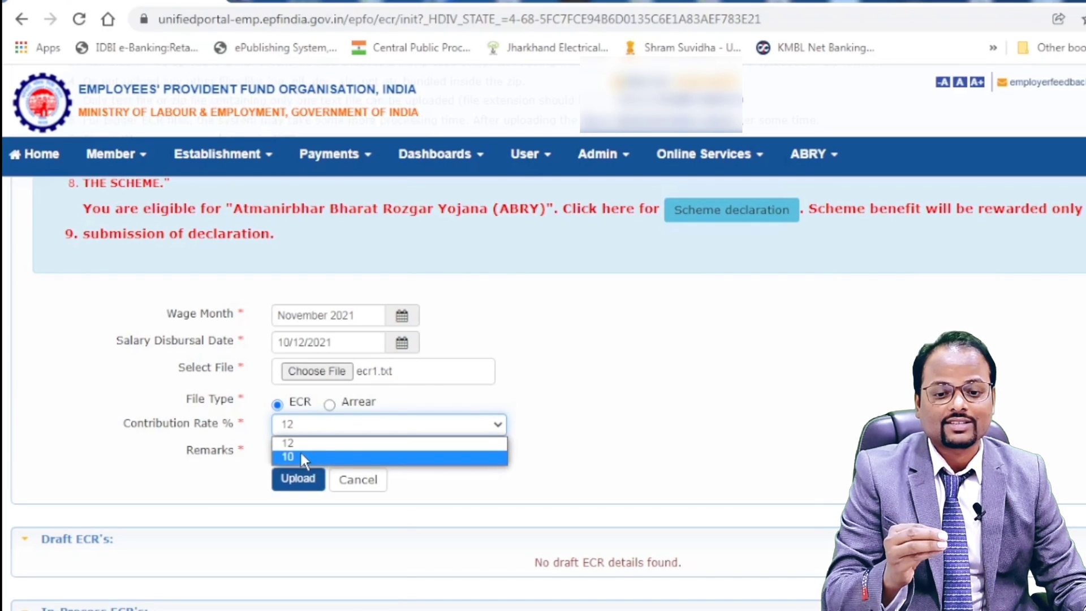
left_click(326, 444)
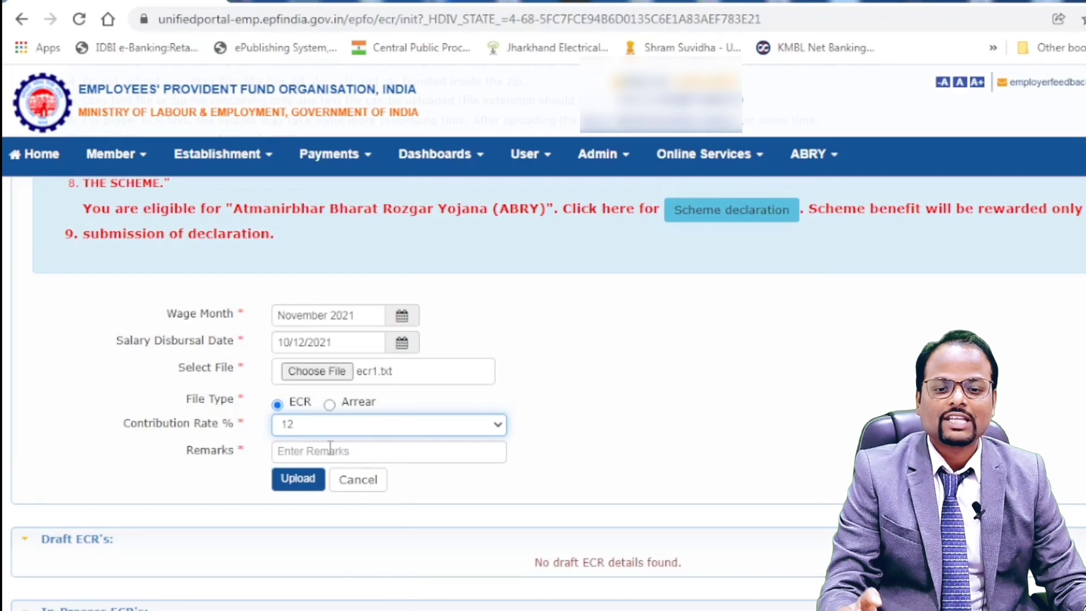
left_click(331, 450)
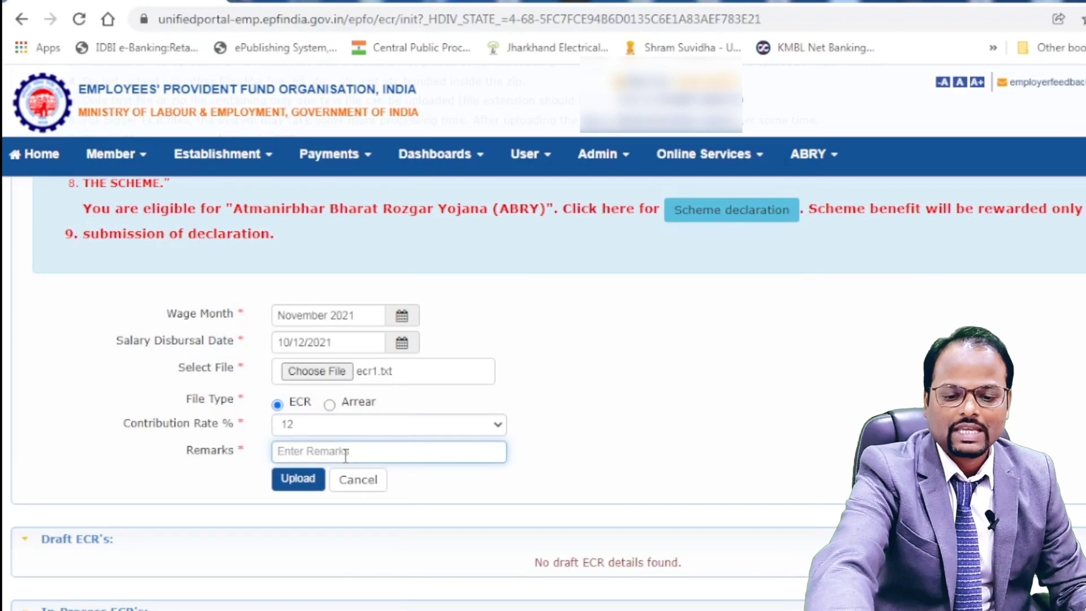
type("ecrnov")
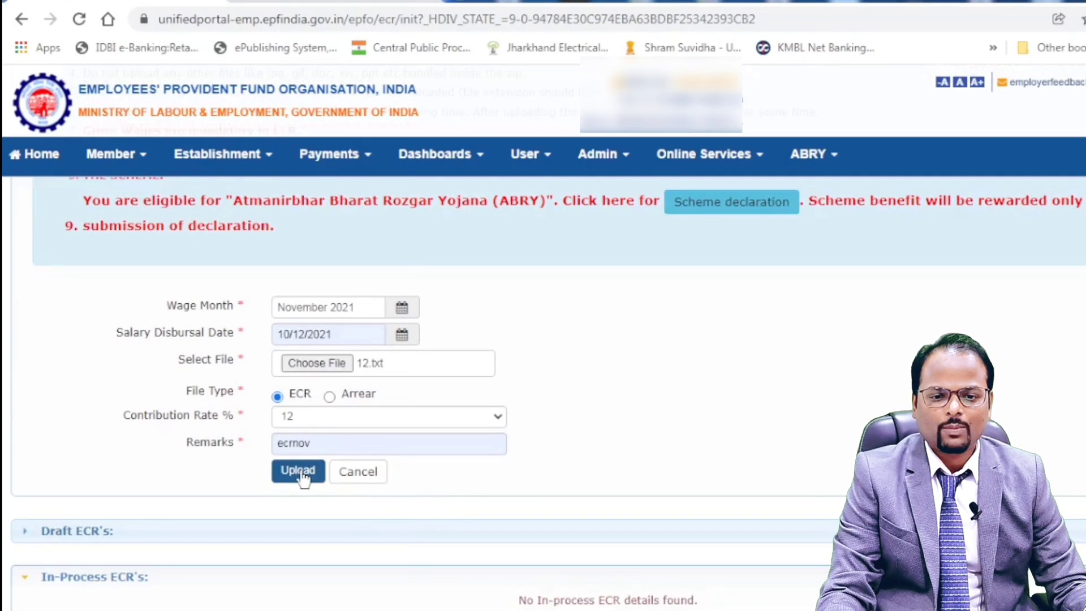
left_click(300, 473)
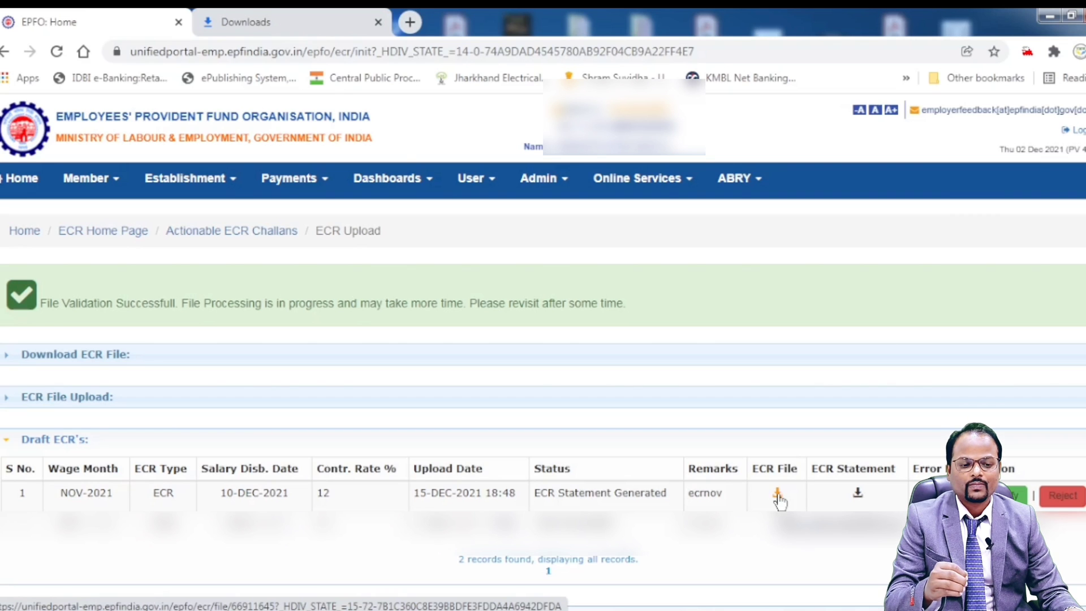
Download the ECR file of the NOV-2021 draft and open it to check the employee entries.
left_click(778, 496)
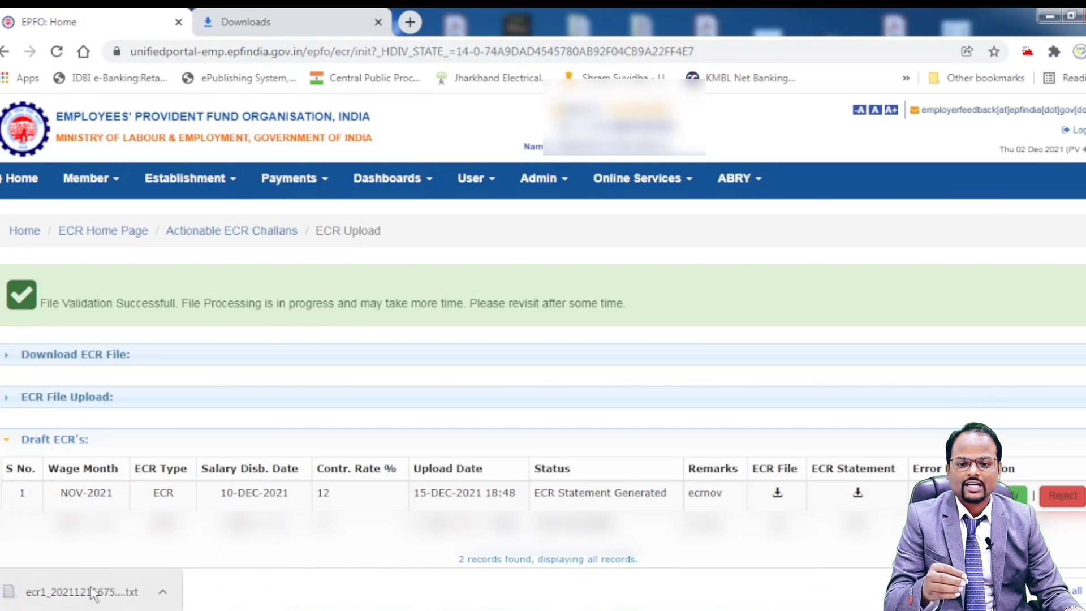
left_click(92, 591)
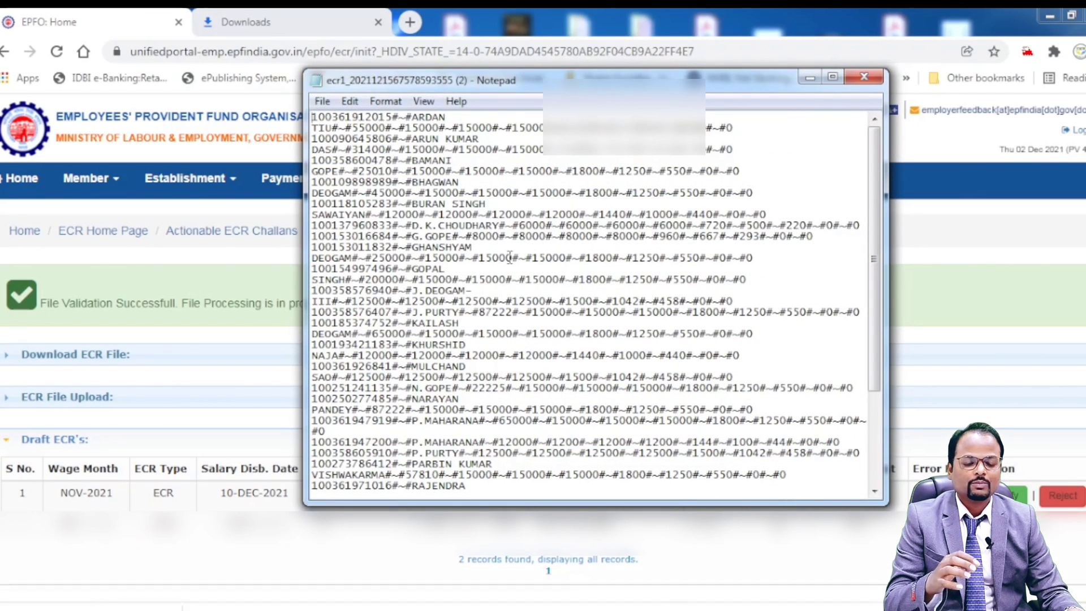
left_click(864, 76)
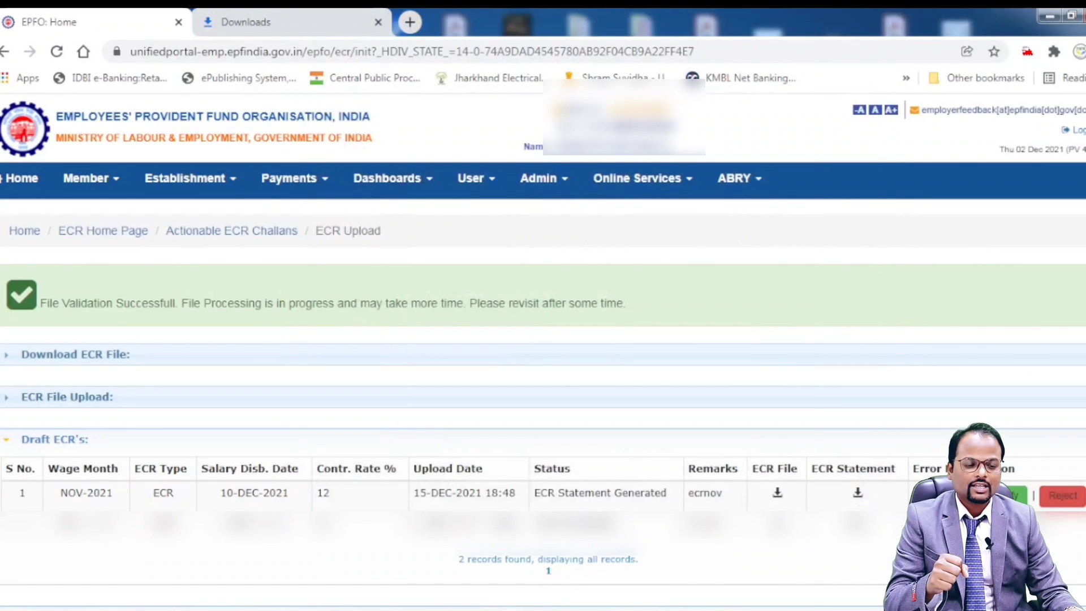
Download the ECR statement of the NOV-2021 draft and review the PDF.
left_click(858, 495)
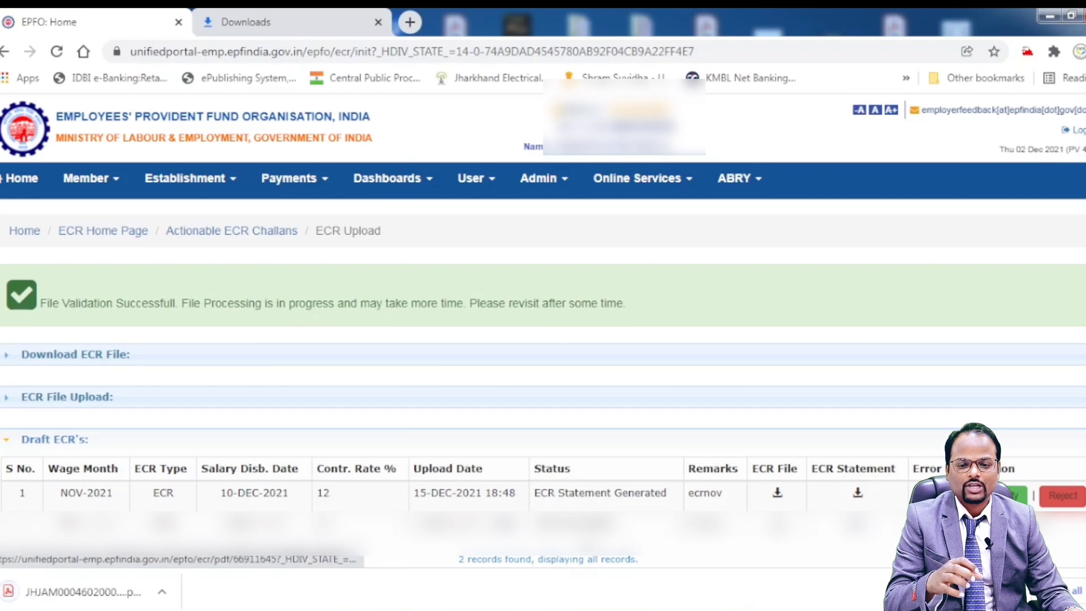
left_click(74, 594)
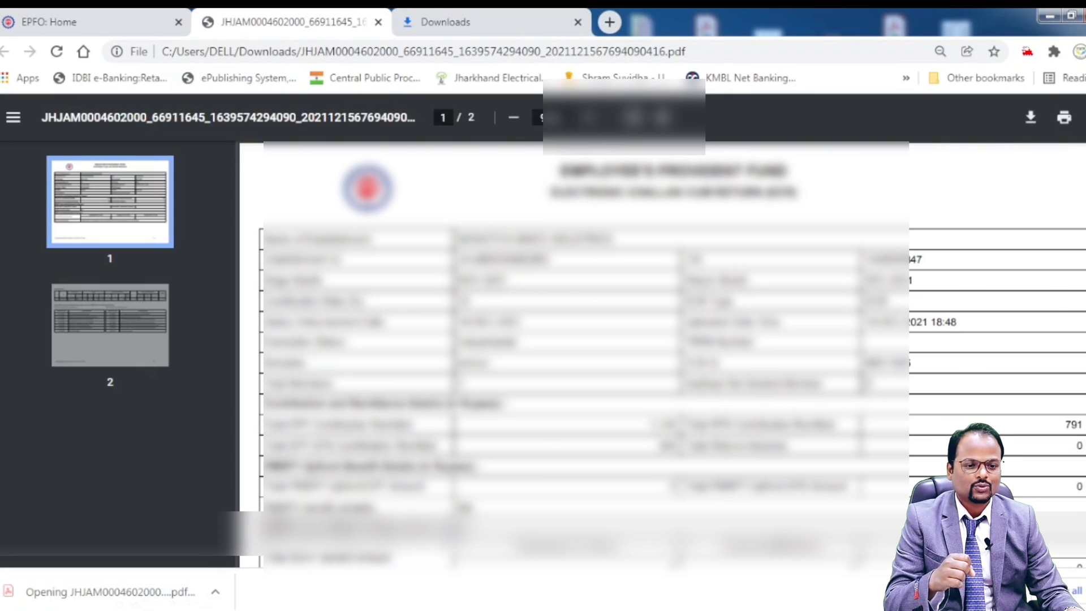
scroll(574, 345, "down", 2)
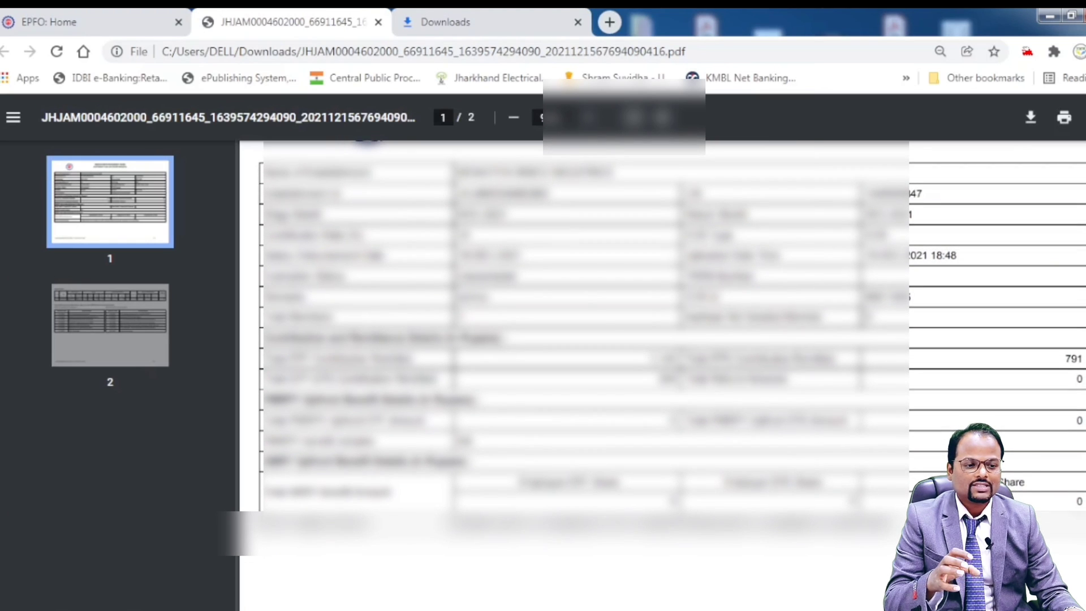
scroll(574, 345, "down", 6)
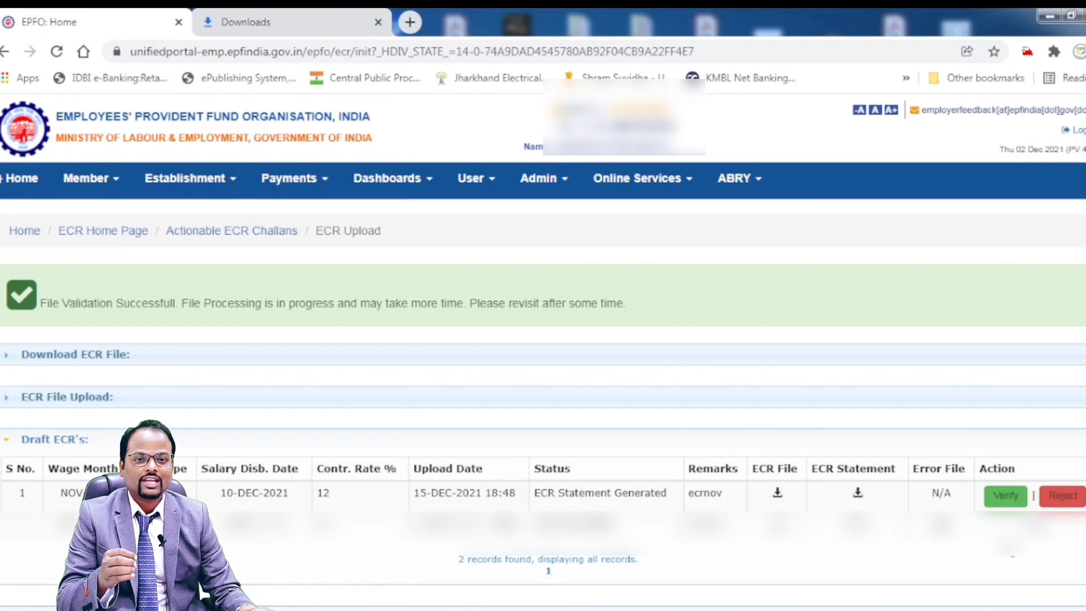
Verify the draft ECR of wage month NOV-2021 and start preparing its challan.
left_click(1008, 500)
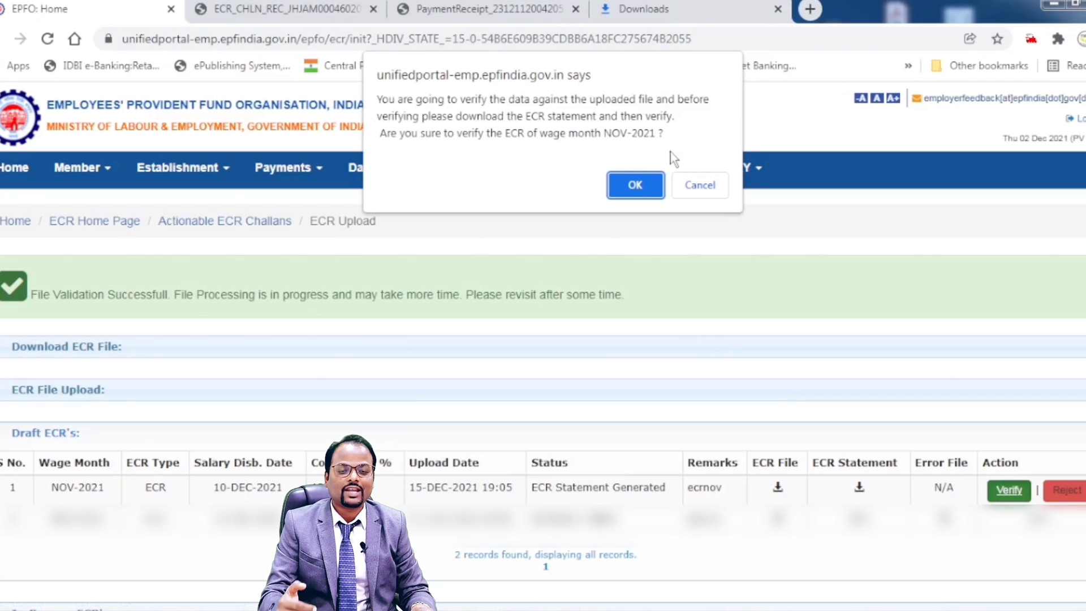
left_click(634, 187)
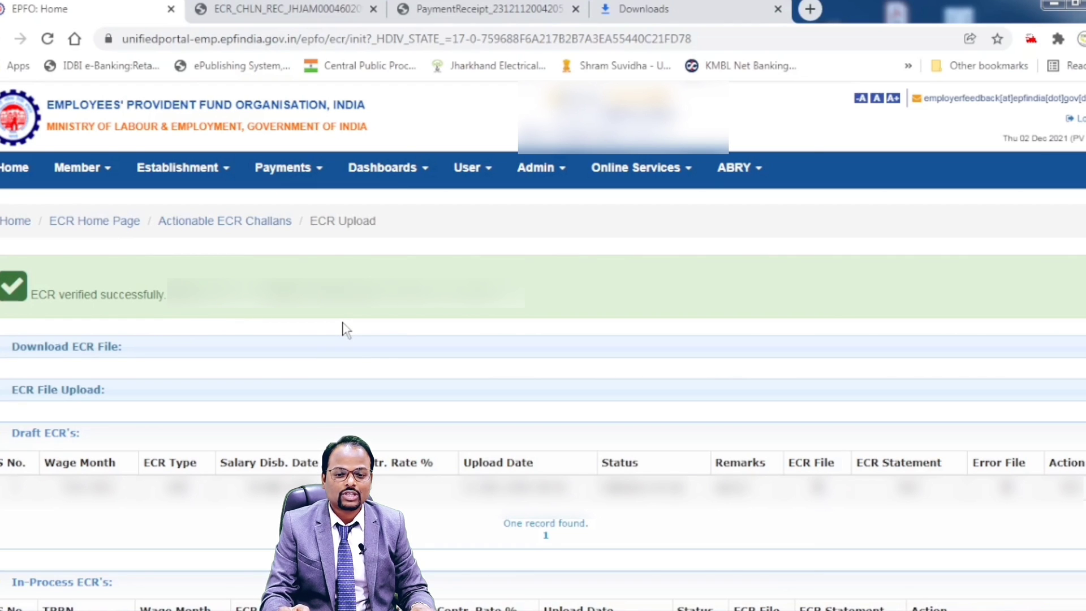
scroll(346, 328, "down", 3)
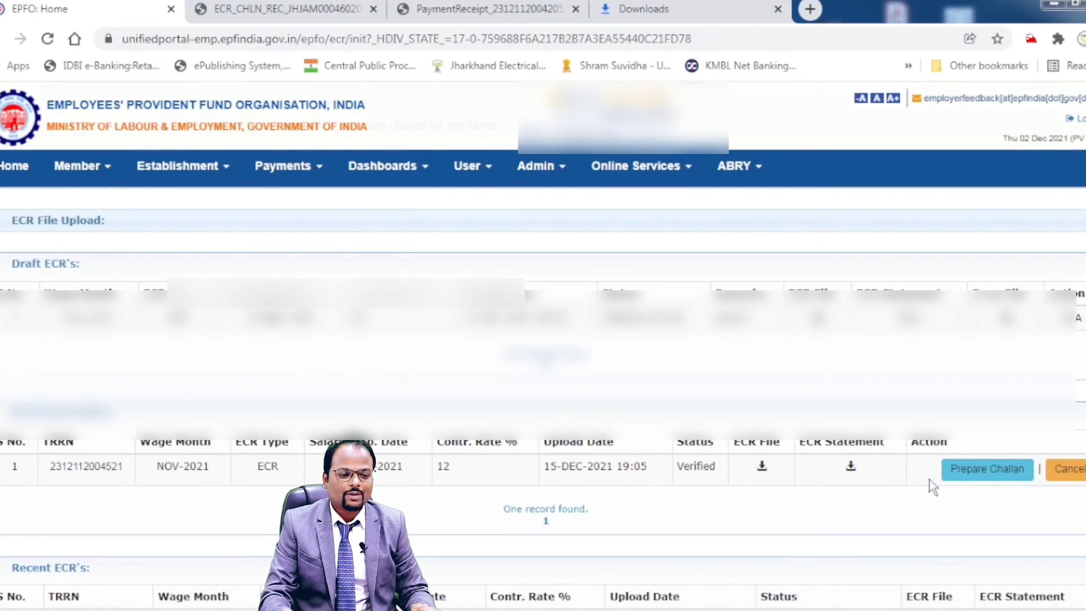
left_click(981, 472)
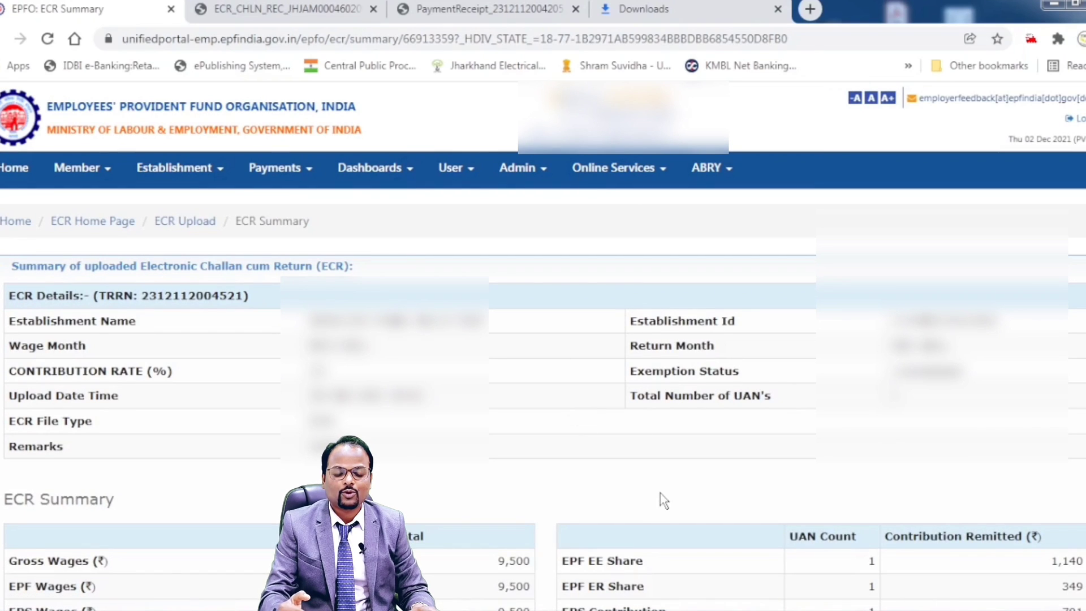
In the ECR summary, set the inspection amount under Total EPF Charges (A/C 2) to 500.
scroll(660, 497, "down", 3)
scroll(662, 497, "down", 5)
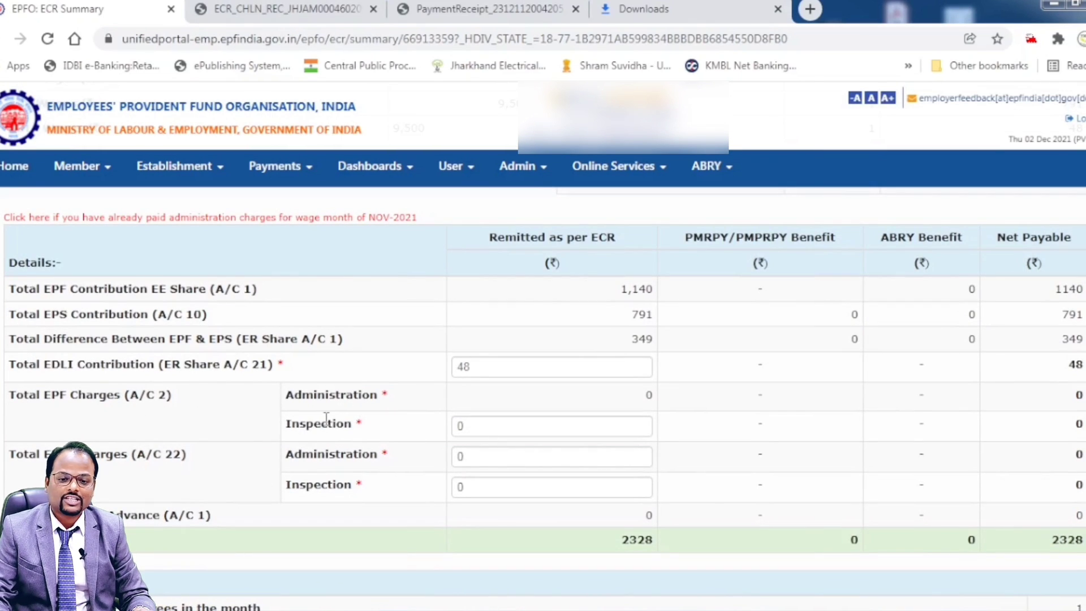
double_click(477, 427)
type("500")
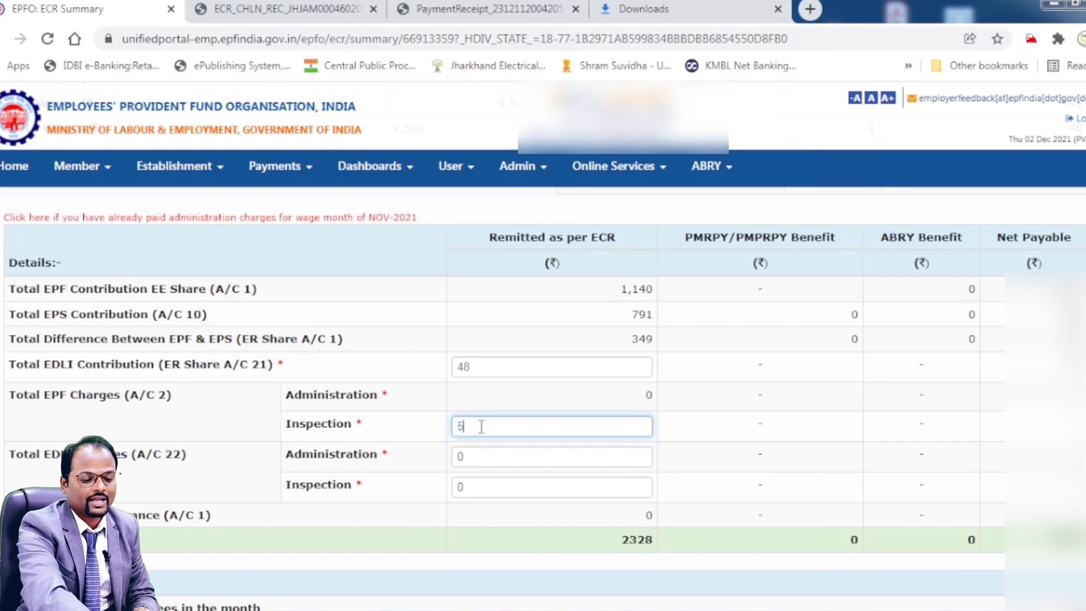
left_click(831, 460)
scroll(831, 461, "up", 1)
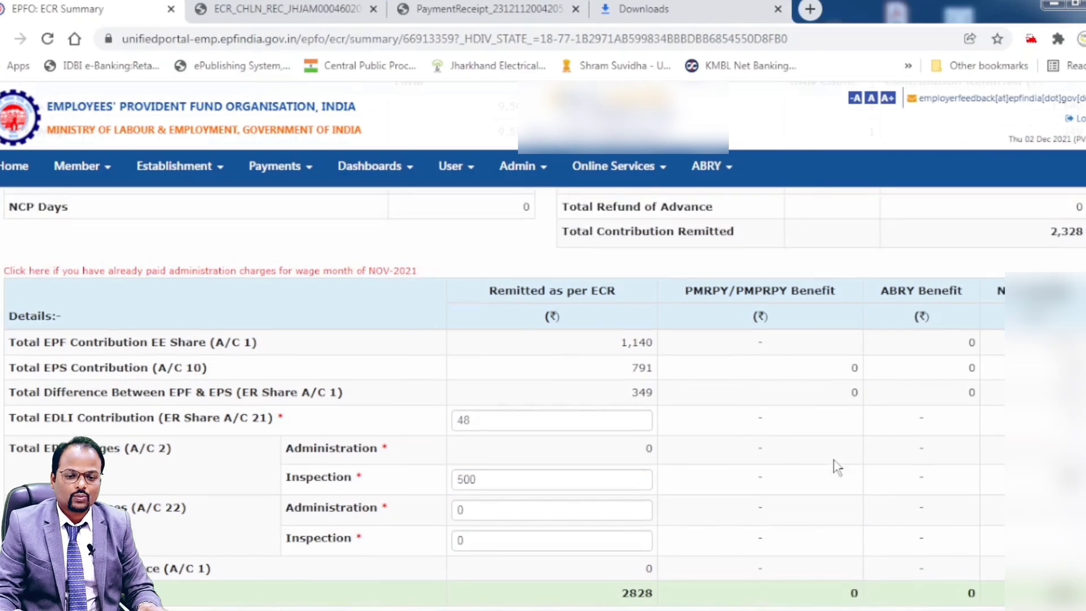
Generate the challan from the ECR summary and finalize it in the draft challan list.
scroll(759, 460, "down", 2)
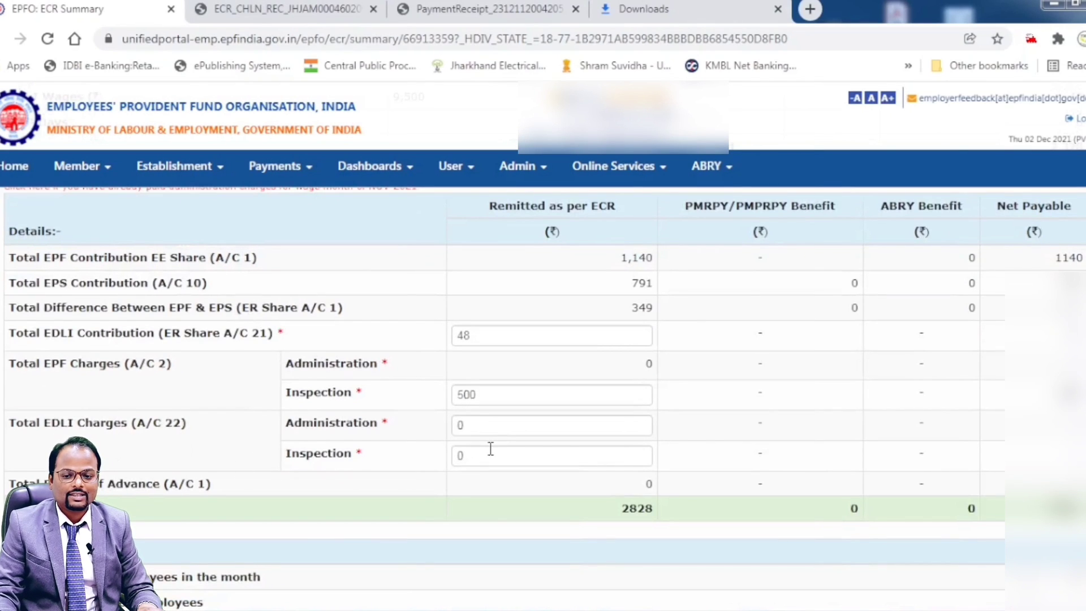
scroll(490, 448, "down", 3)
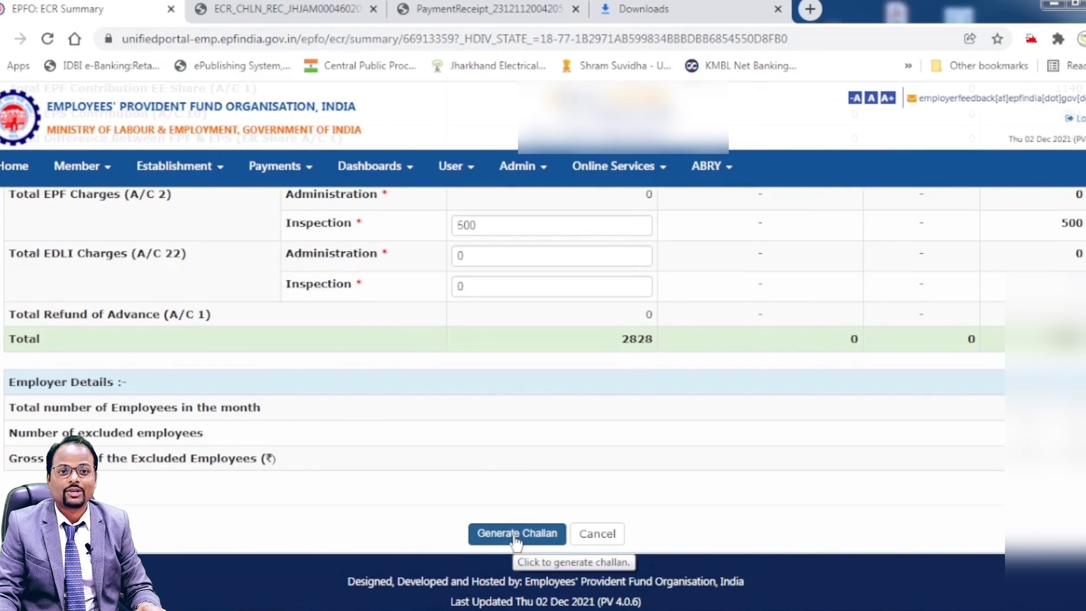
left_click(516, 542)
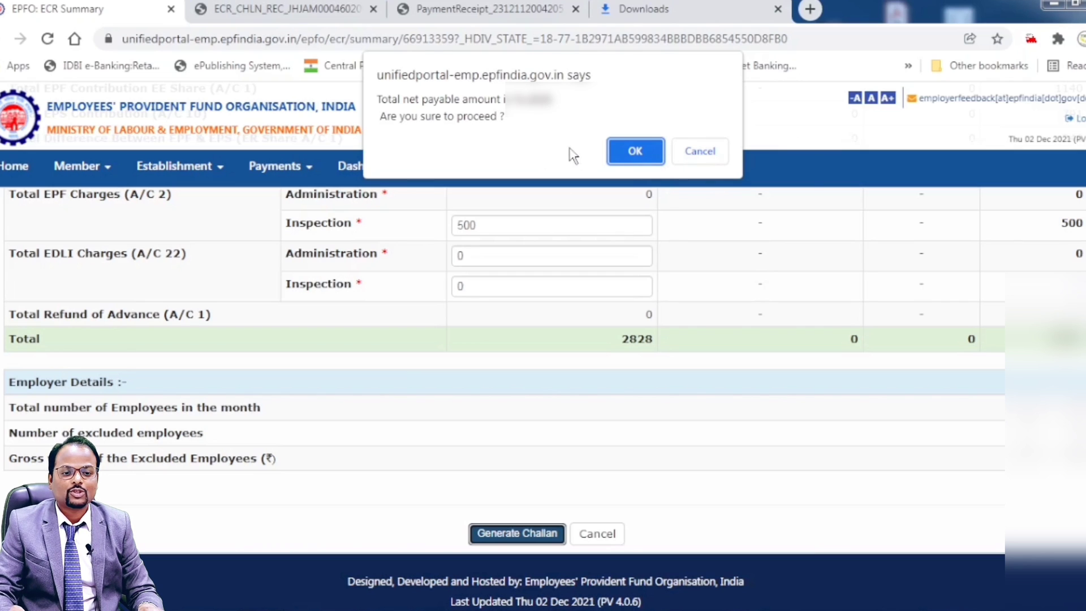
left_click(634, 151)
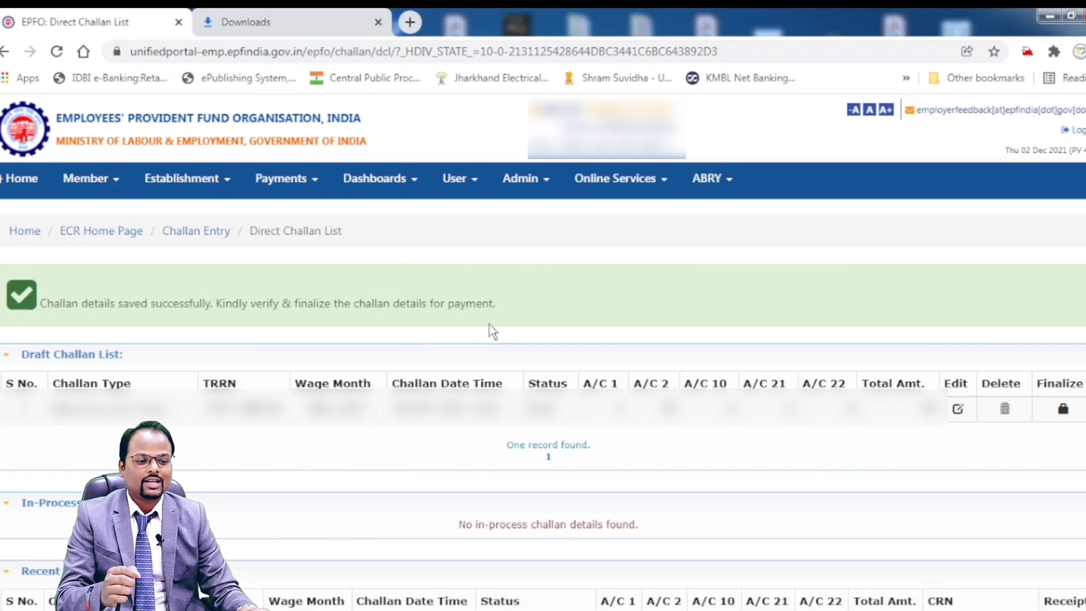
left_click(1064, 411)
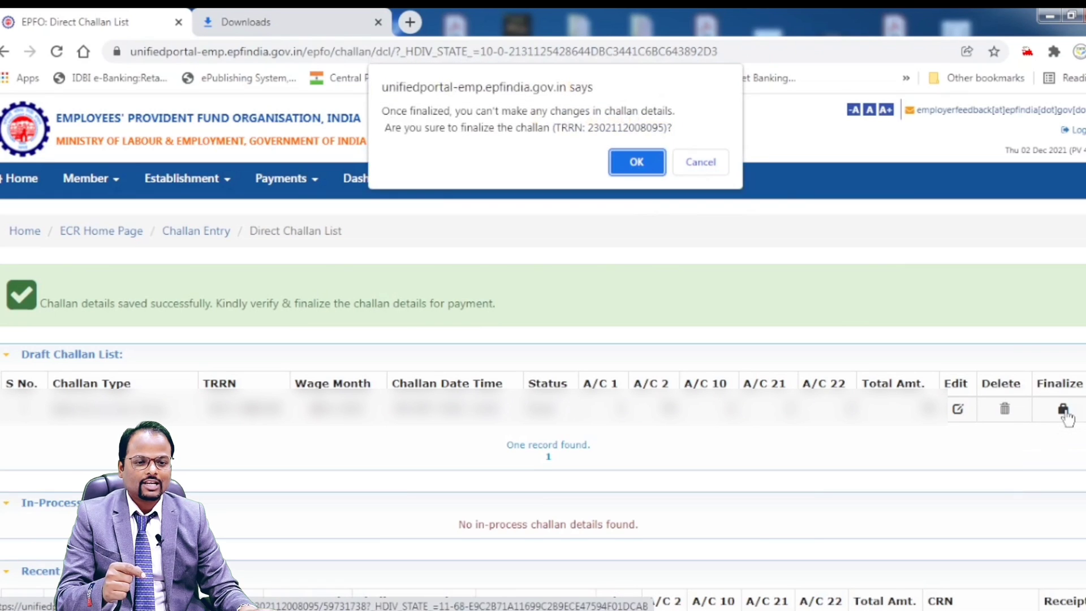
left_click(636, 162)
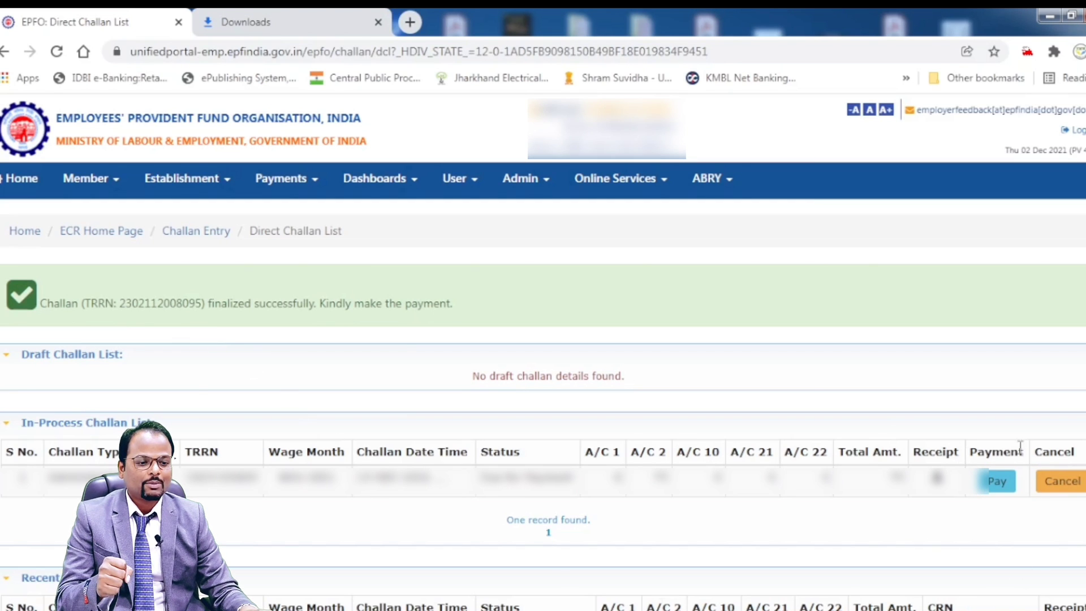
Start the payment of the finalized challan online with ICICI Bank as the payment bank.
left_click(997, 482)
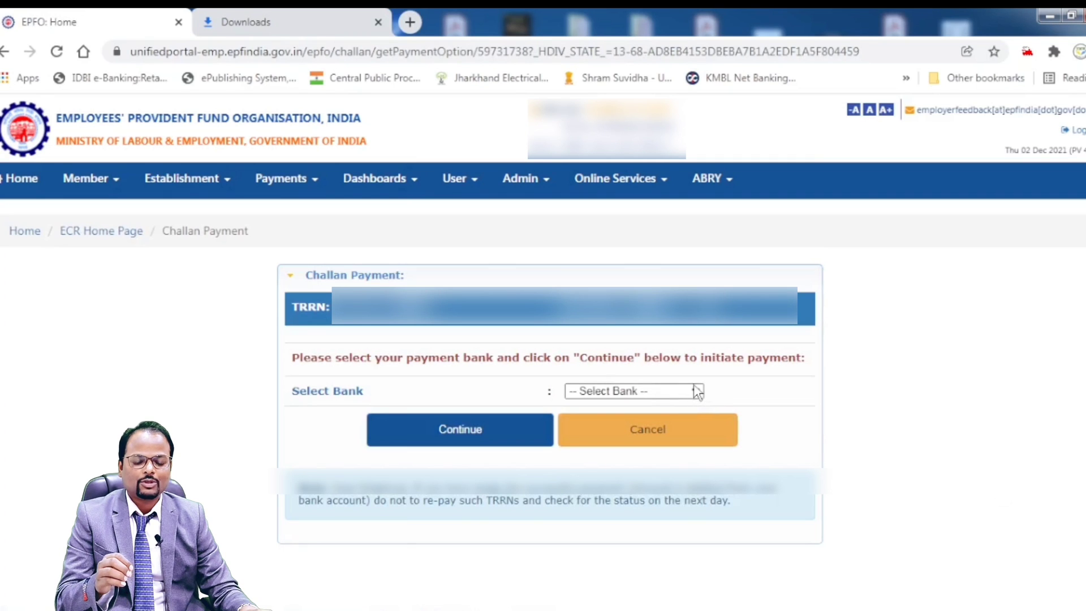
left_click(631, 392)
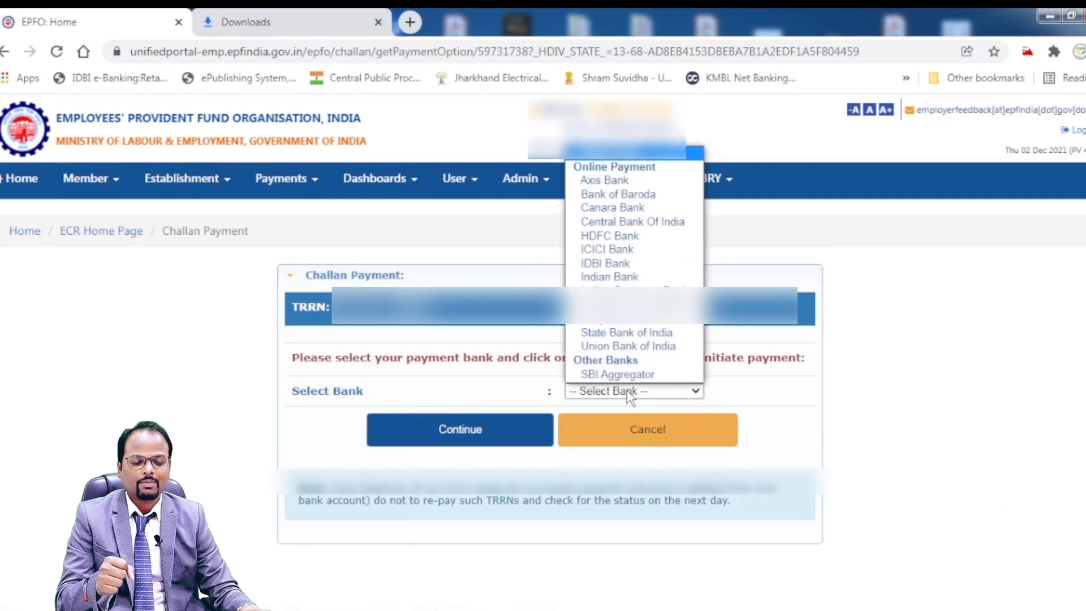
left_click(629, 250)
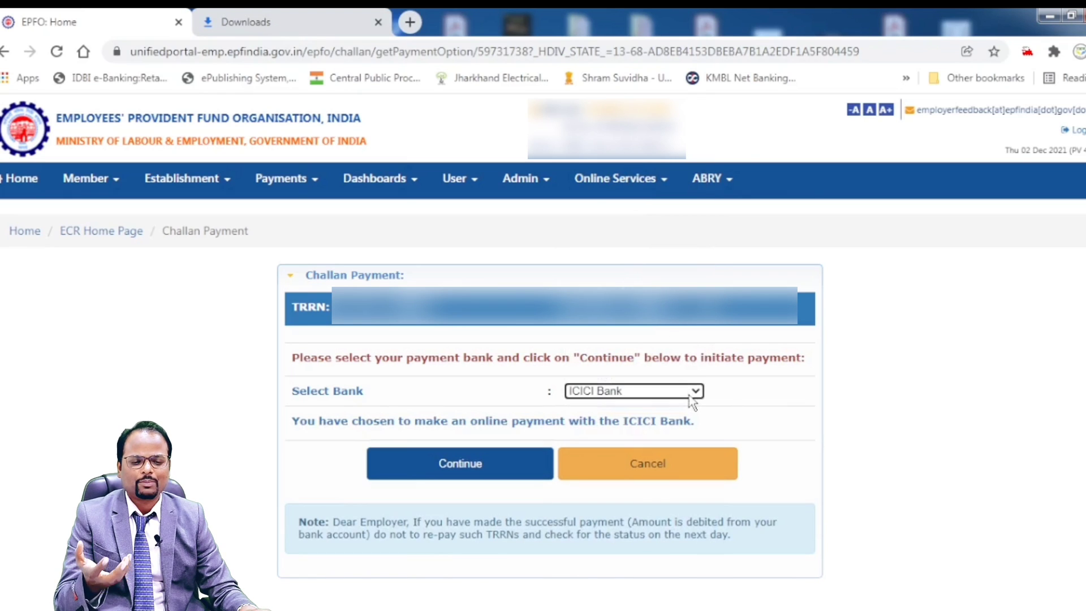
left_click(467, 472)
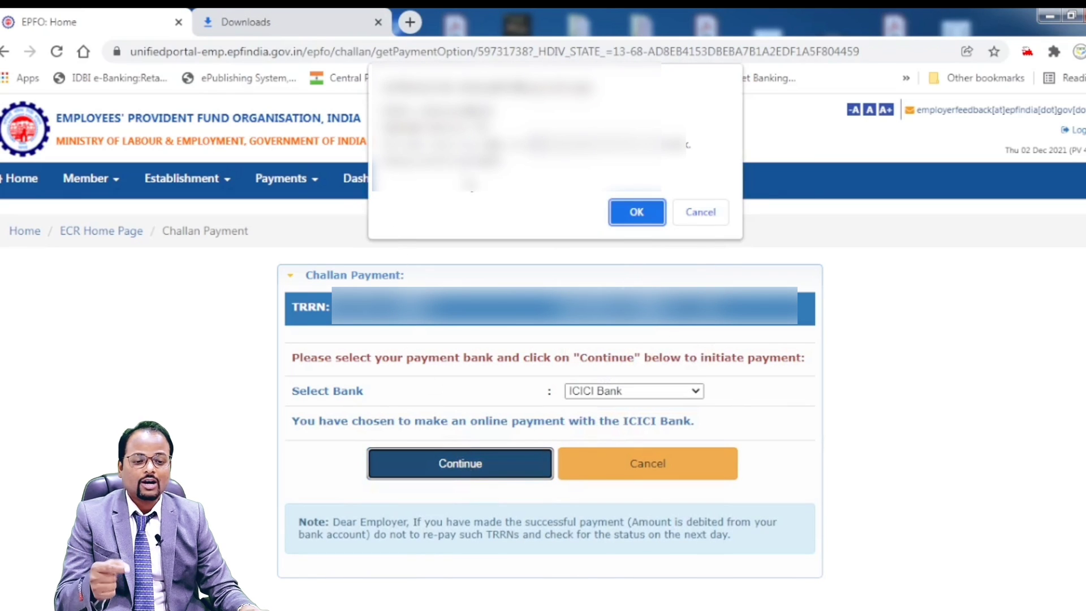
left_click(644, 215)
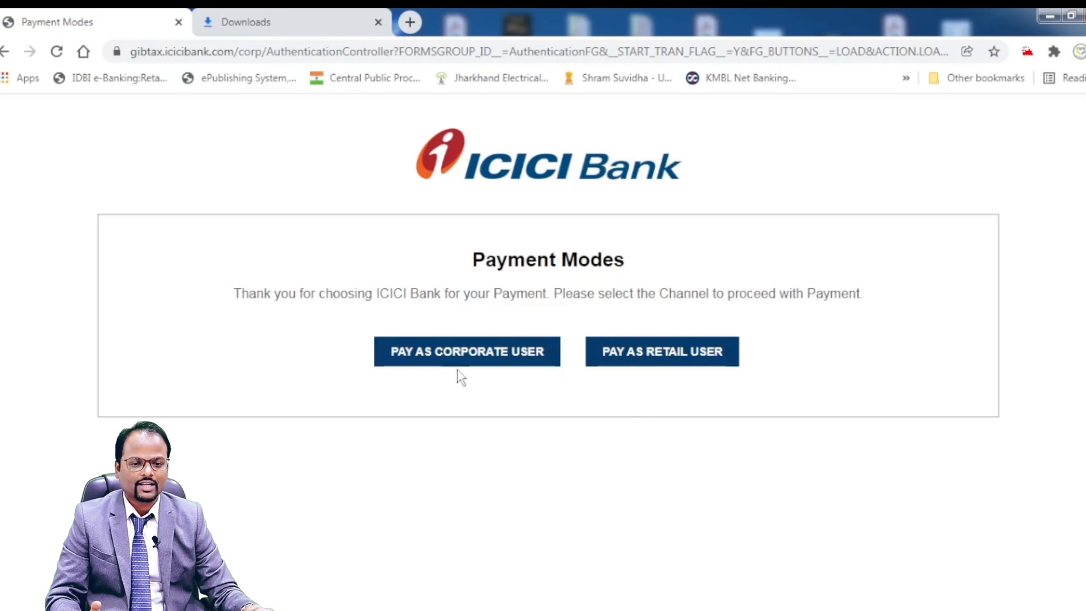
Choose payment as a corporate user, review the payment details, and proceed to the one-time password confirmation.
left_click(462, 356)
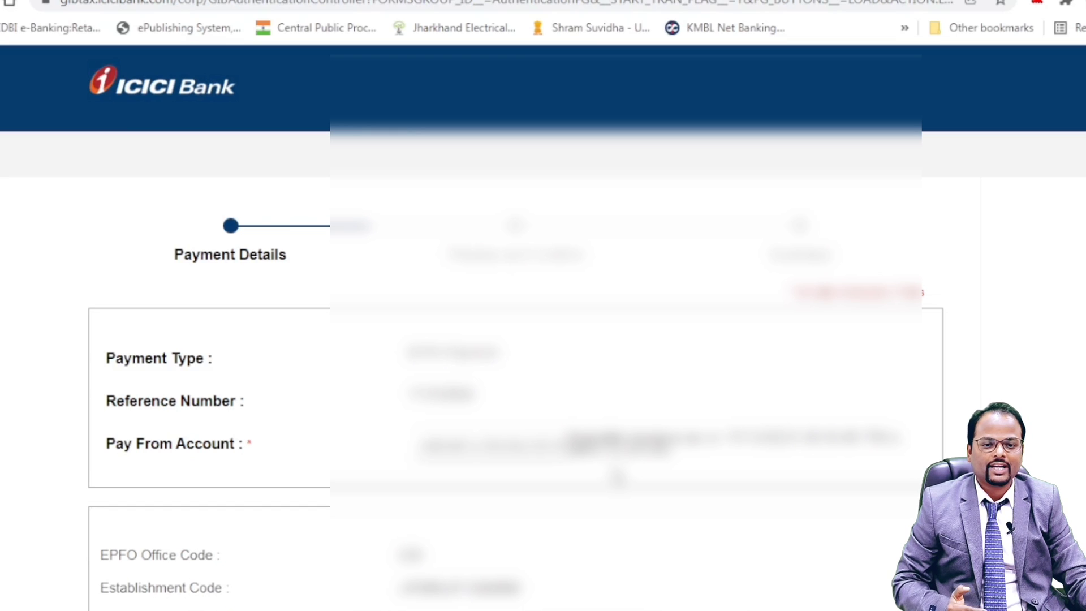
scroll(619, 478, "down", 2)
scroll(618, 474, "down", 6)
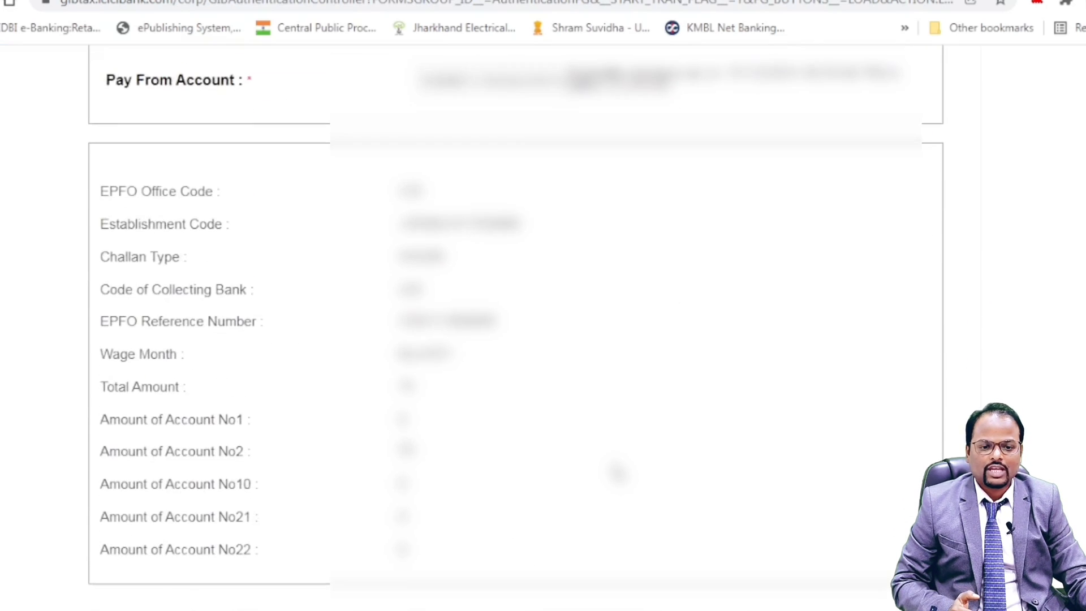
scroll(621, 473, "down", 5)
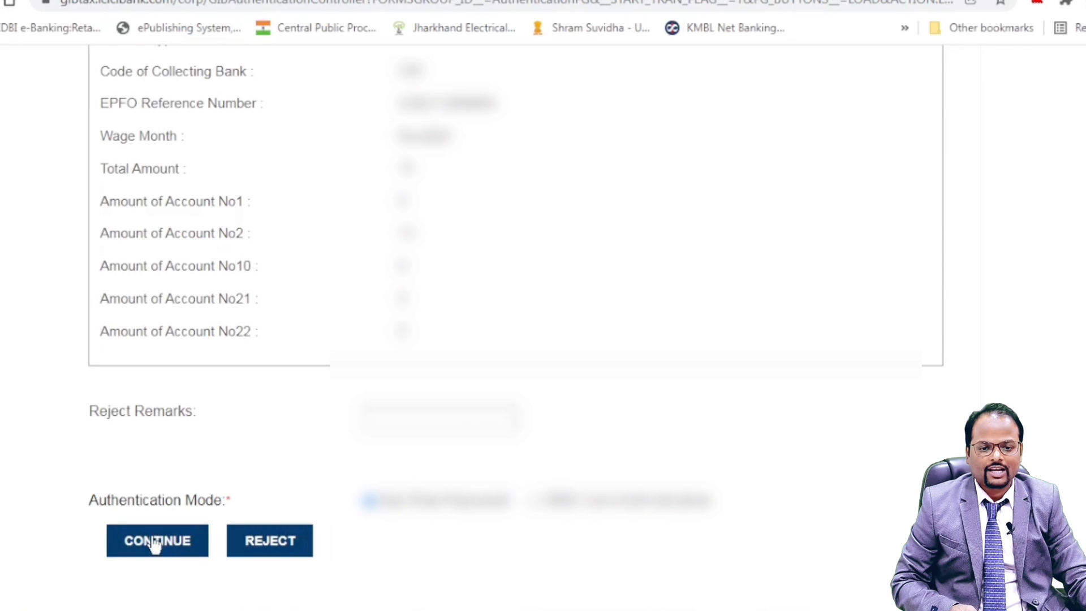
left_click(155, 543)
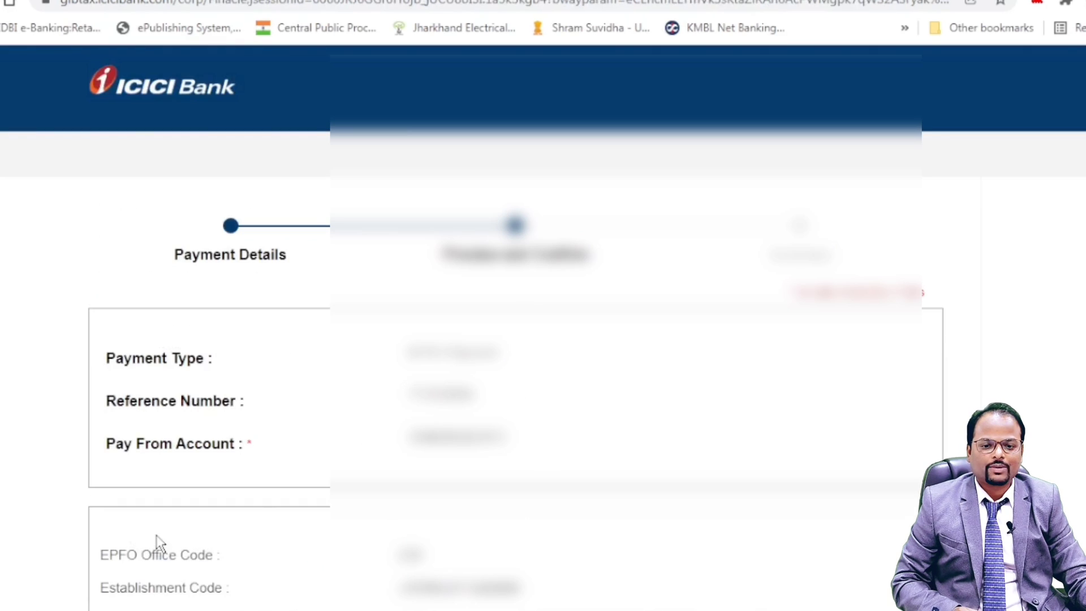
scroll(645, 457, "down", 12)
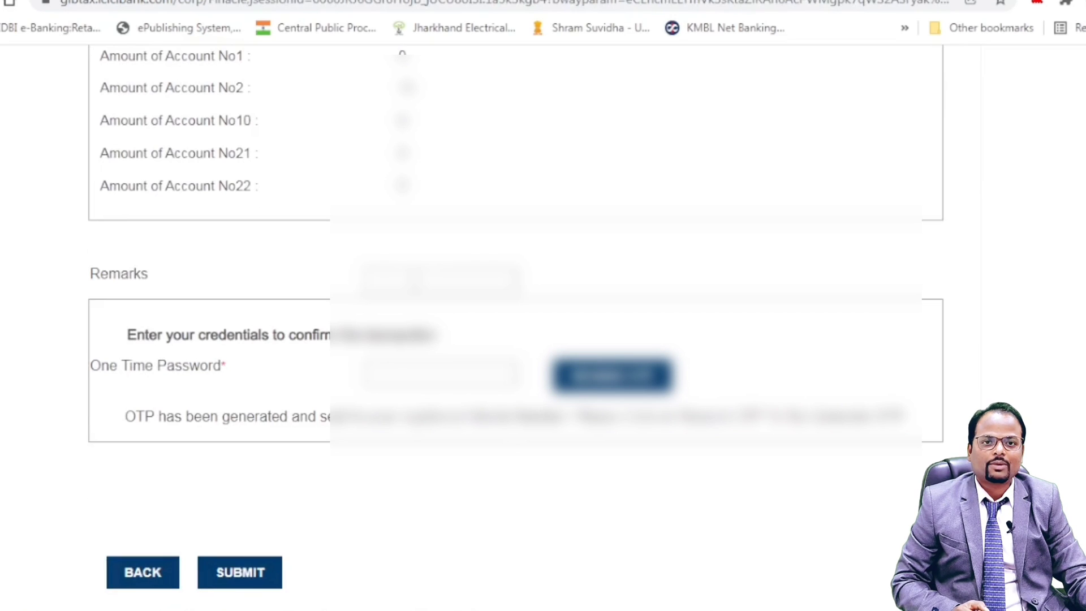
Confirm the bank payment with the remark EPFO PAYMENT and the one-time password, and submit it.
left_click(415, 281)
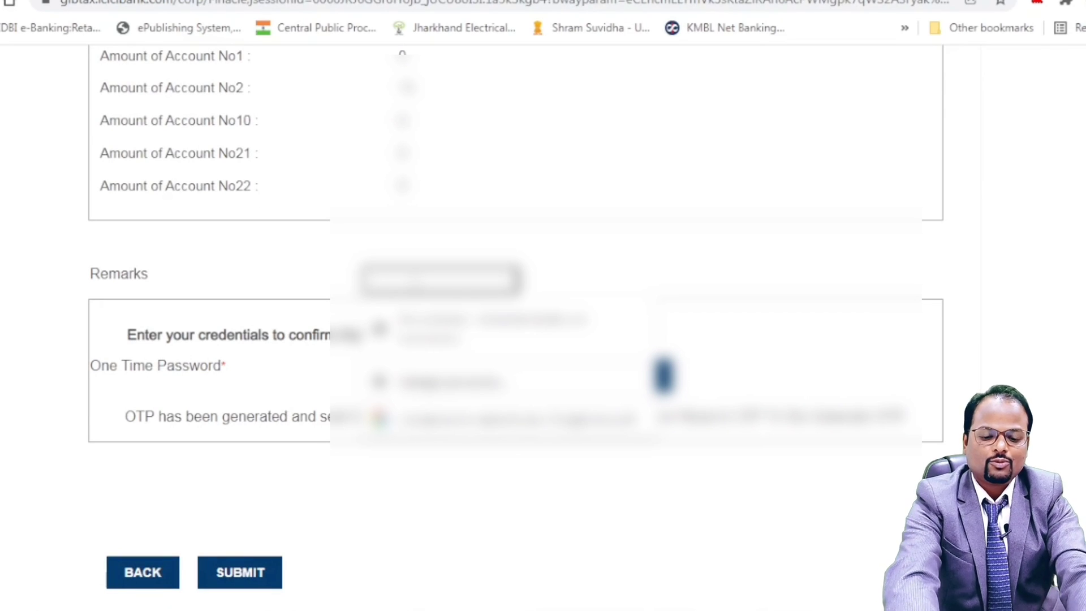
type("EPFO PAYMENT")
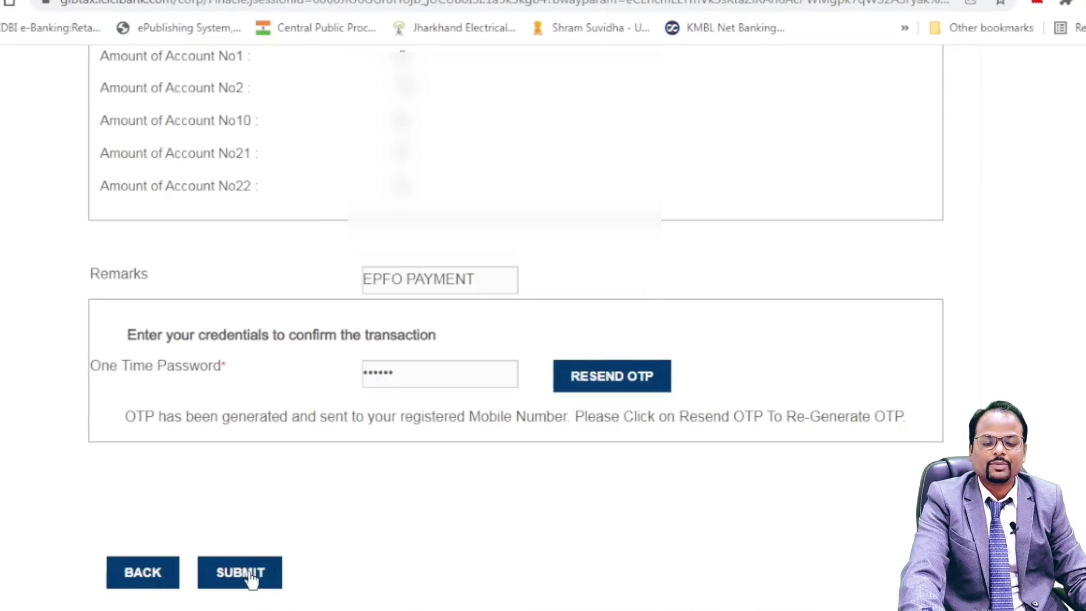
left_click(251, 577)
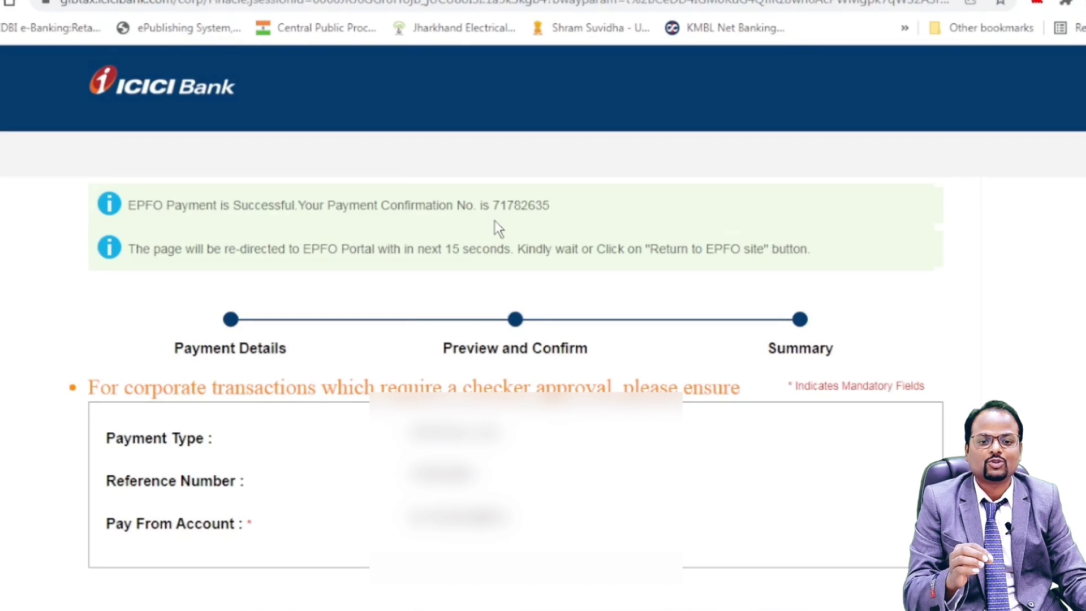
Return to the EPFO site from the payment summary, sign in to the establishment account, and open the ECR challan list.
scroll(494, 219, "down", 15)
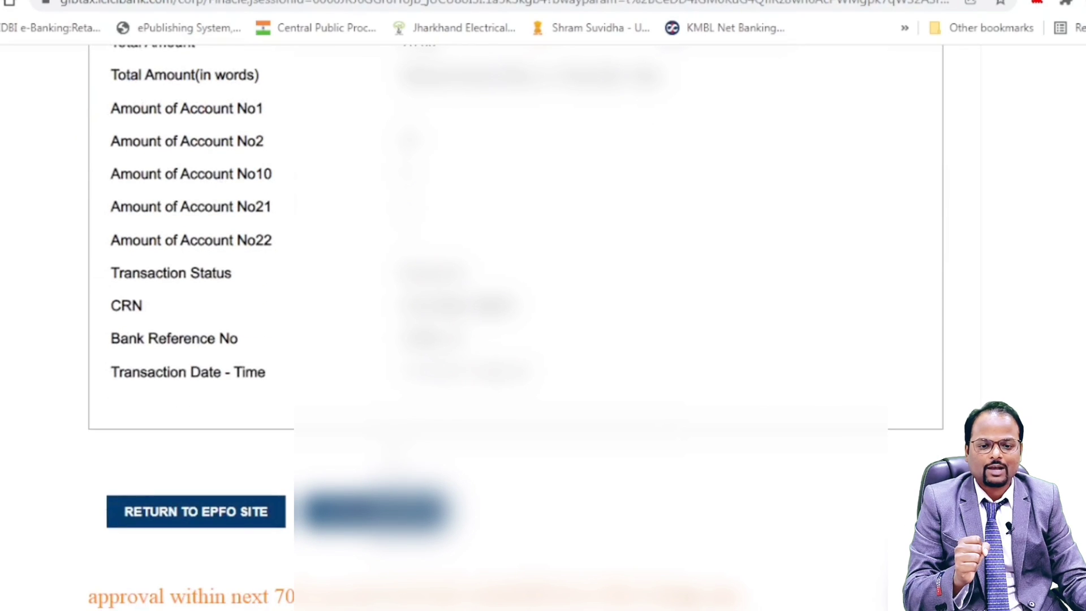
left_click(234, 523)
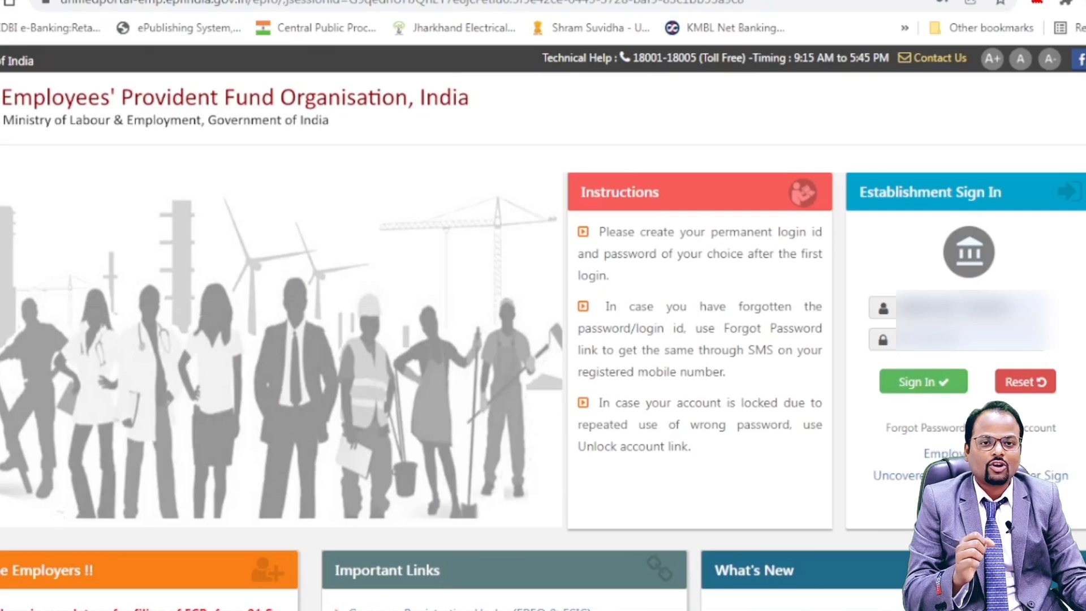
left_click(943, 386)
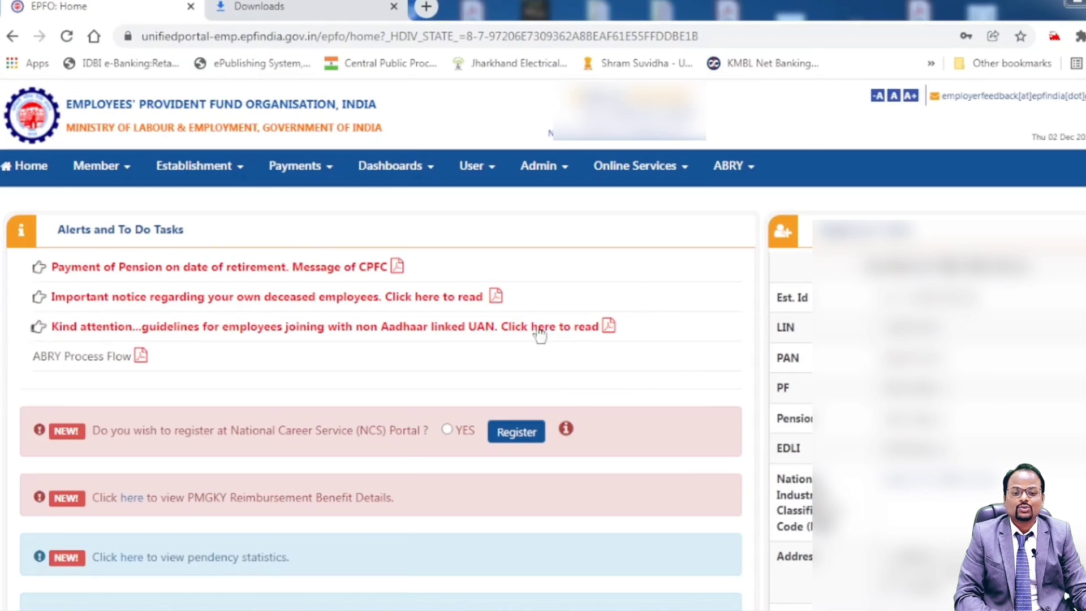
left_click(331, 174)
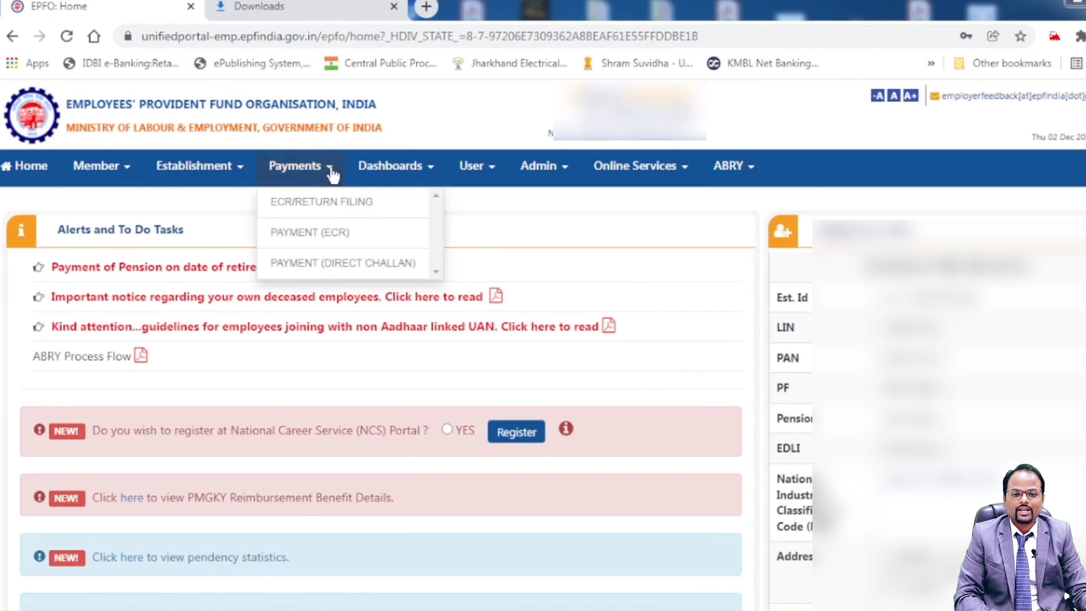
left_click(332, 234)
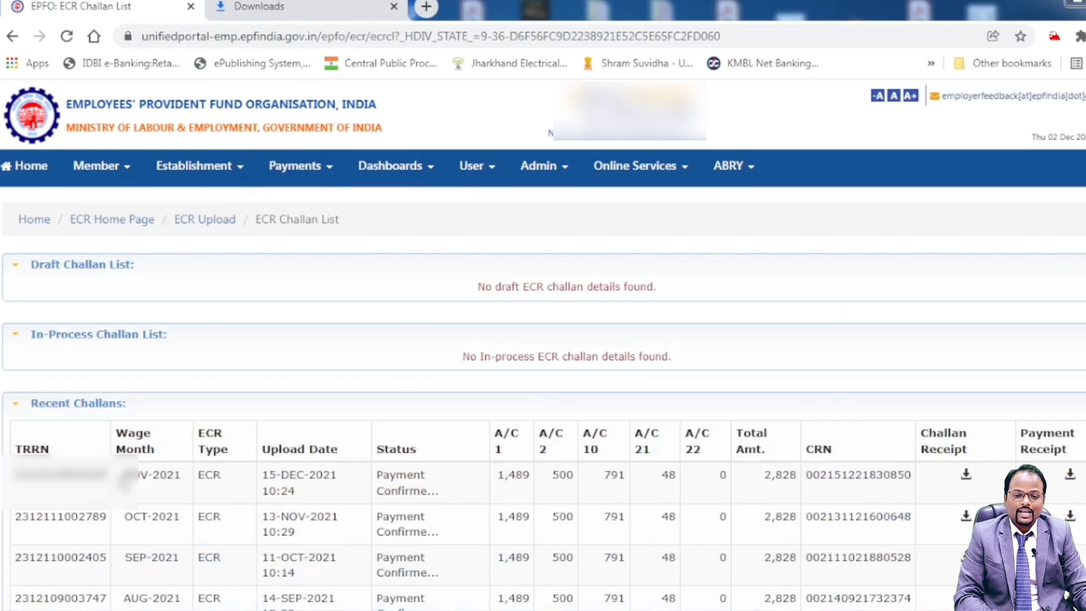
Download the challan receipt and the payment receipt for the NOV-2021 wage month from the recent challans.
left_click_drag(126, 475, 176, 475)
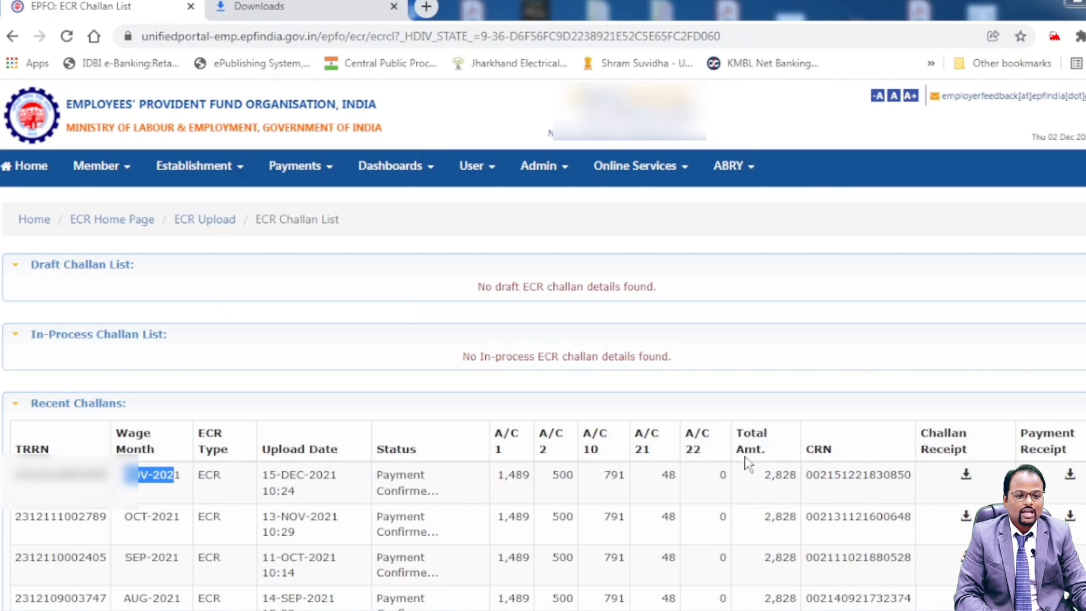
left_click(967, 476)
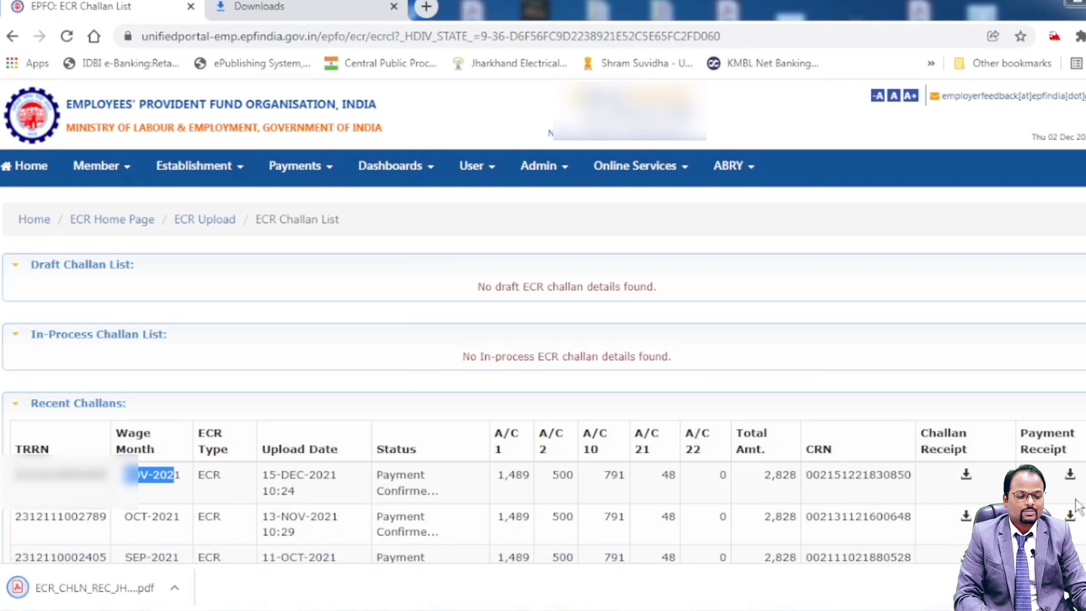
left_click(1069, 475)
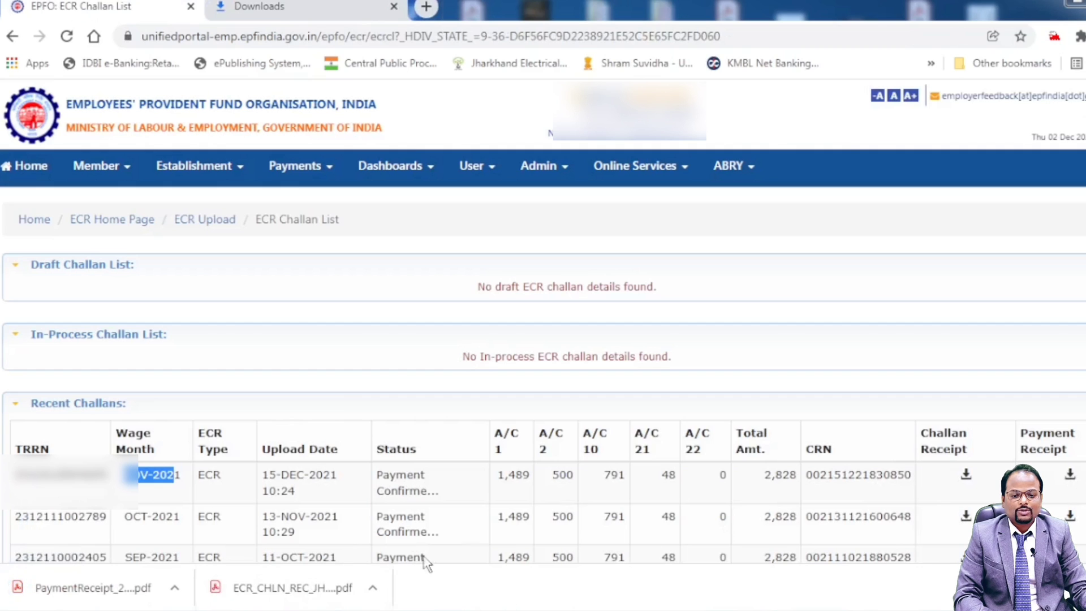
Review the downloaded challan receipt and payment receipt PDFs, and return to the ECR challan list.
left_click(304, 589)
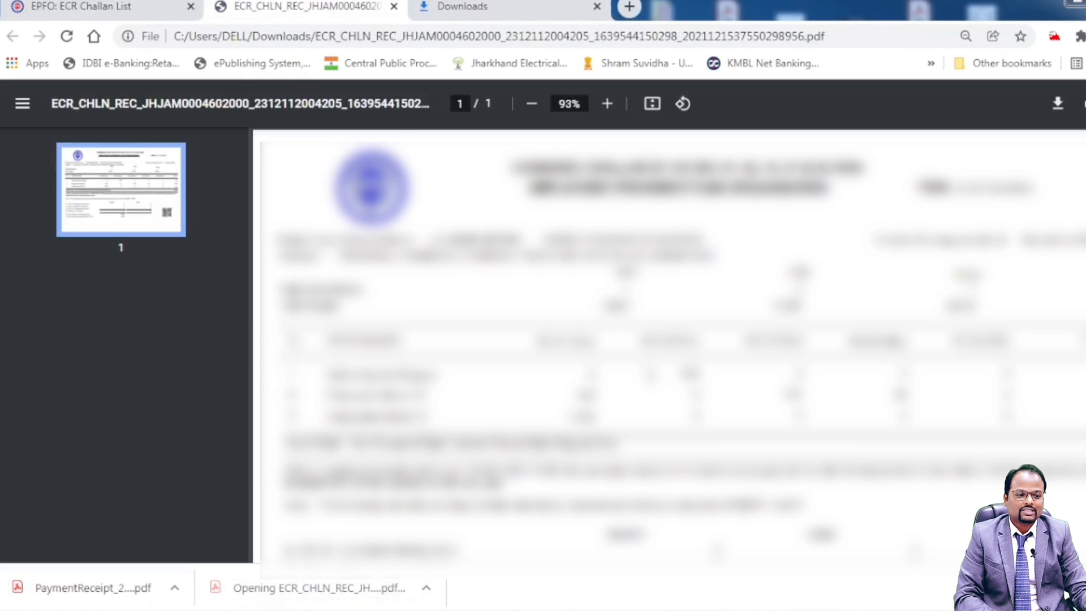
scroll(667, 339, "down", 3)
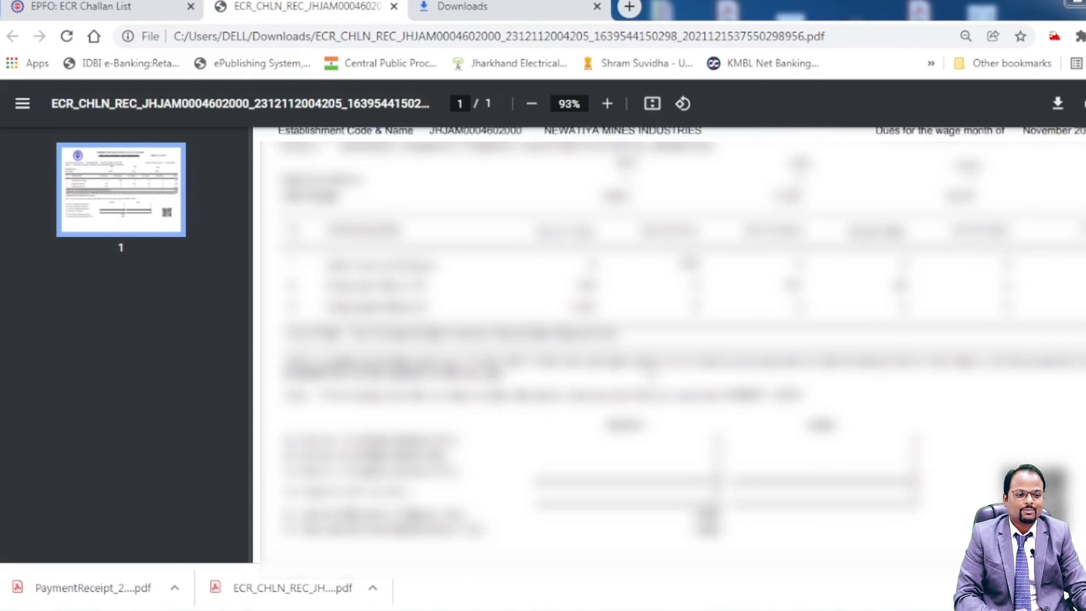
scroll(669, 349, "up", 3)
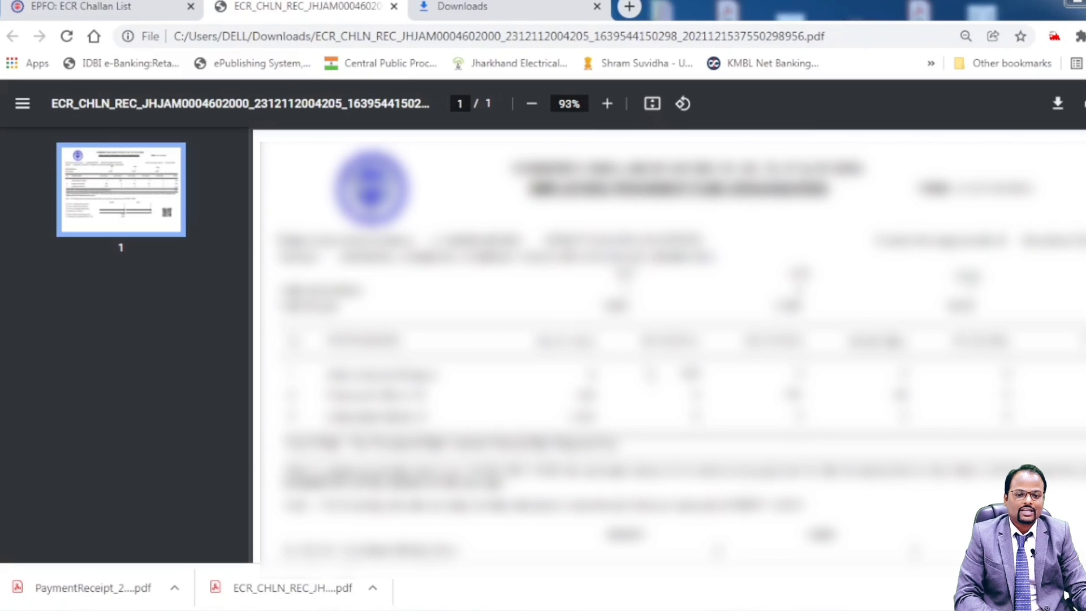
left_click(93, 587)
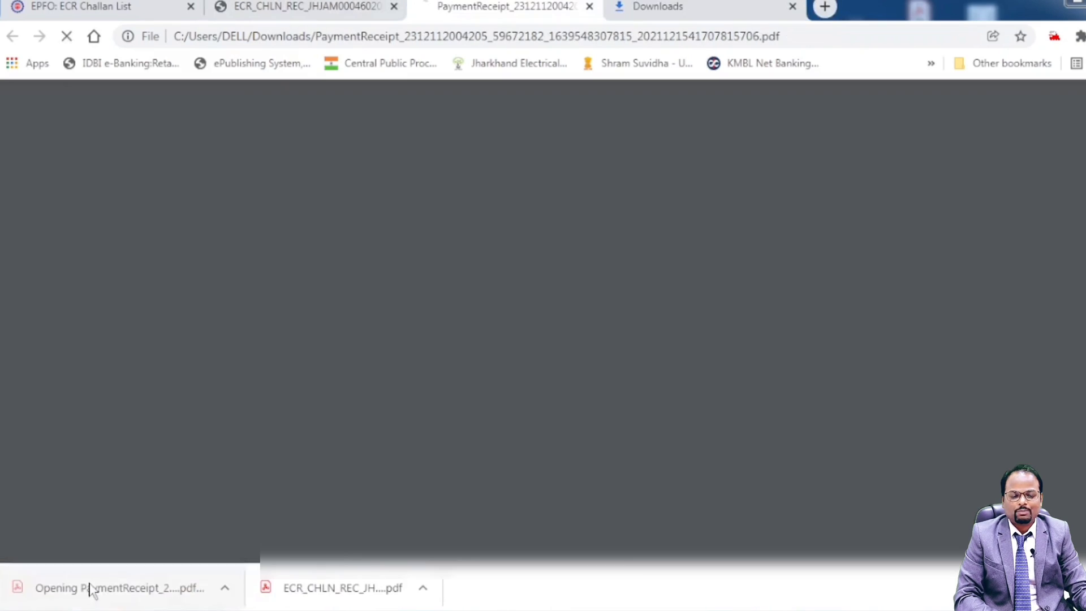
scroll(695, 345, "down", 5)
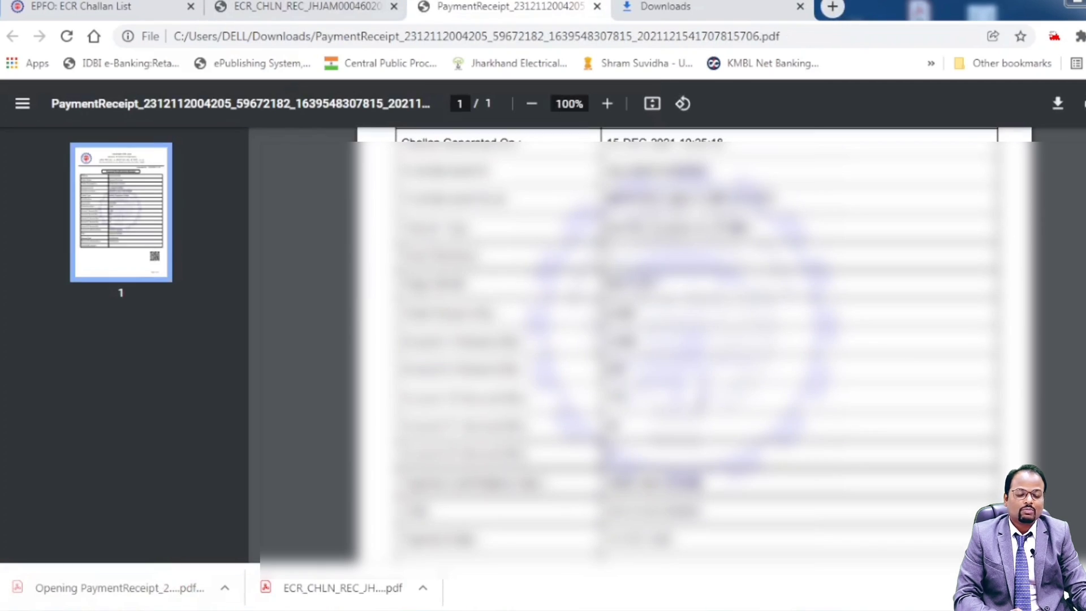
scroll(694, 345, "down", 3)
left_click(113, 12)
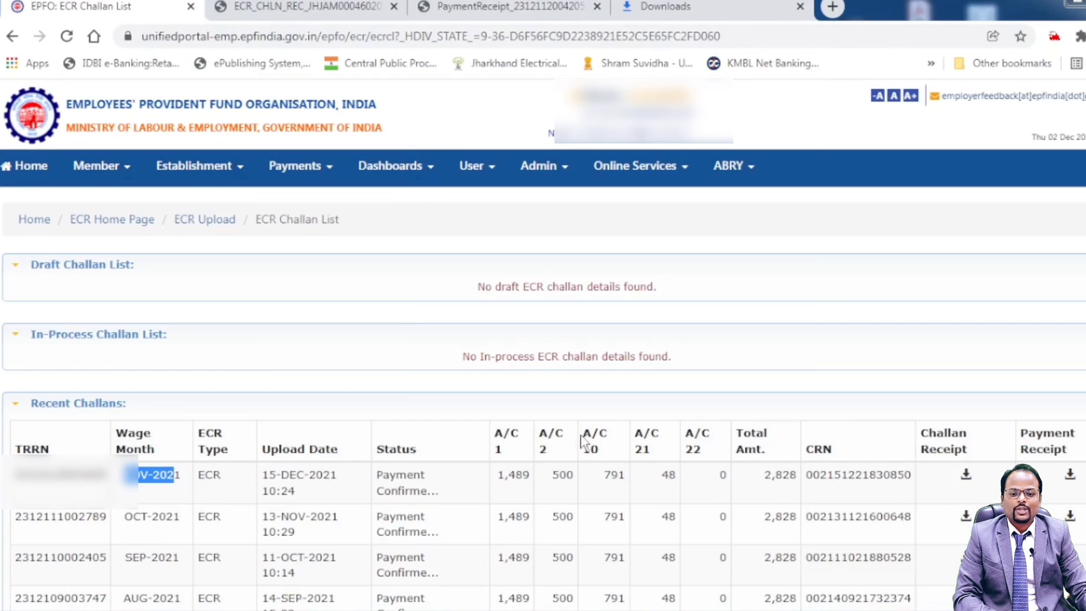